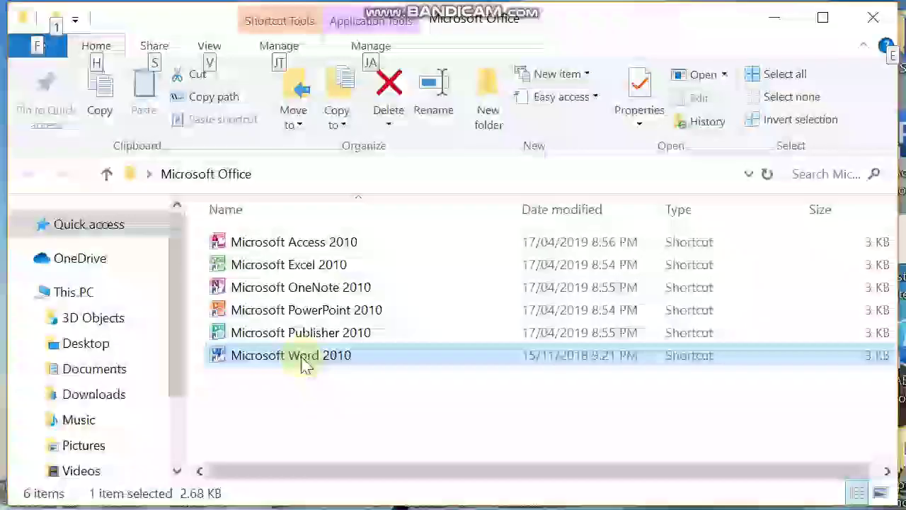
- Launch Microsoft Word 2010 and save the blank document on drive D: as "customize letter" in Word 97-2003 Template format
double_click(304, 357)
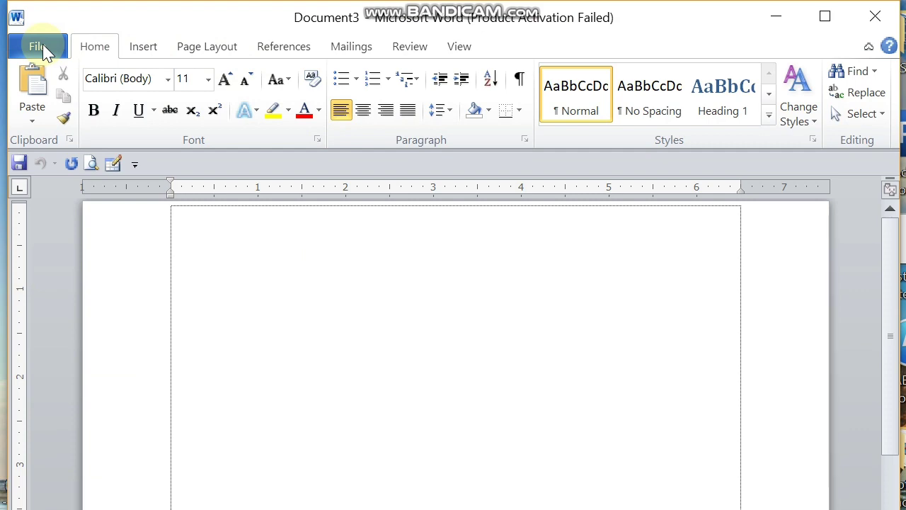
left_click(39, 46)
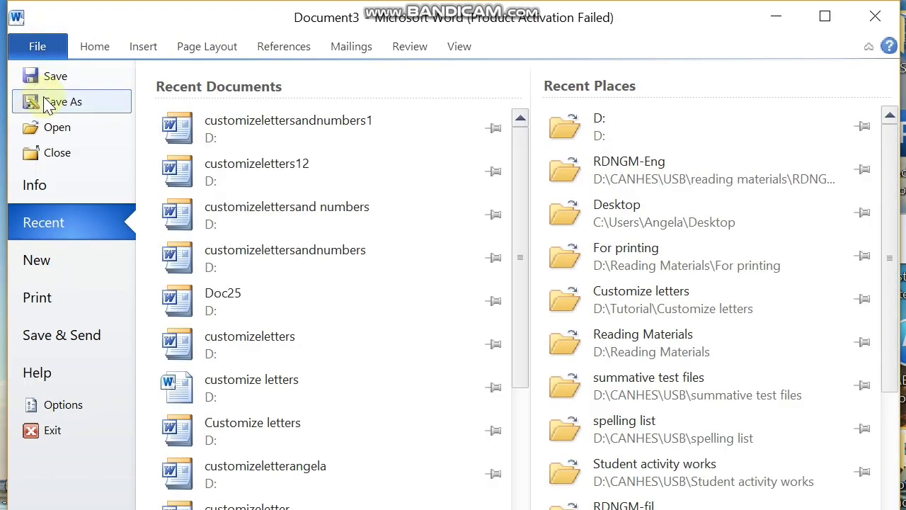
left_click(49, 103)
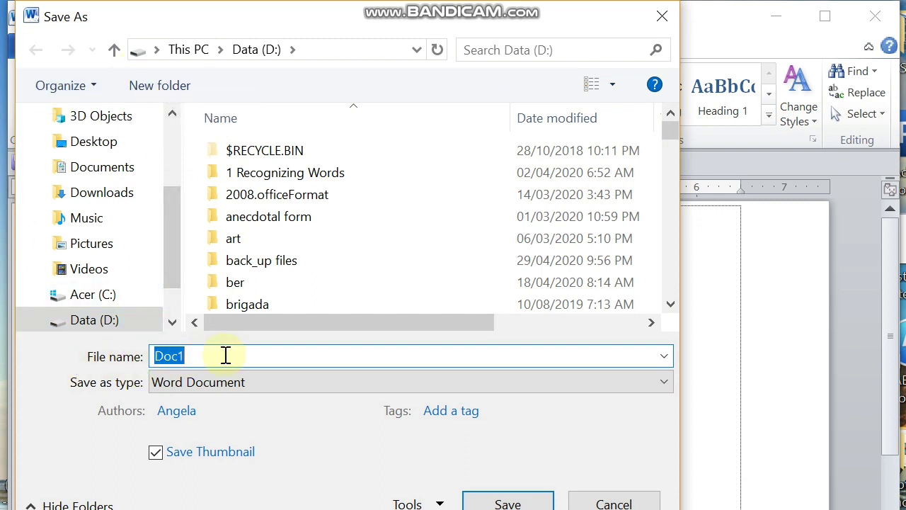
type("custom")
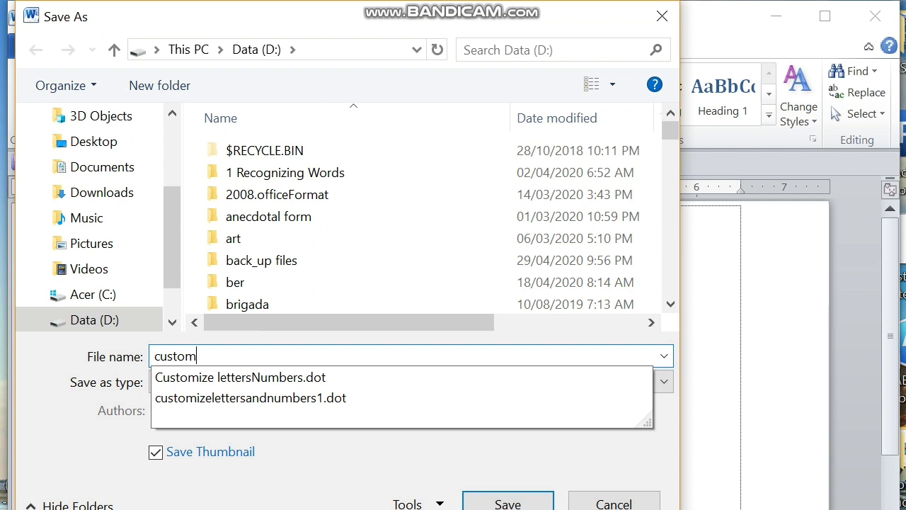
type("izeletter")
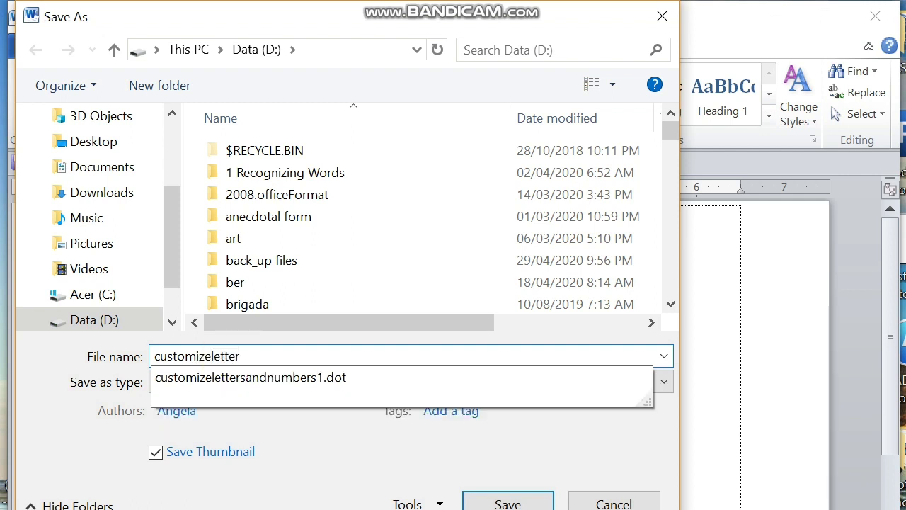
left_click(210, 355)
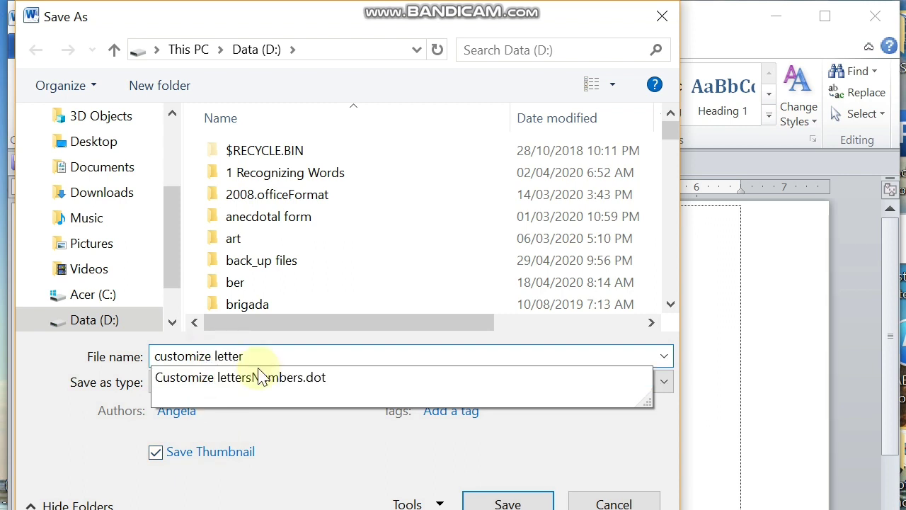
left_click(85, 408)
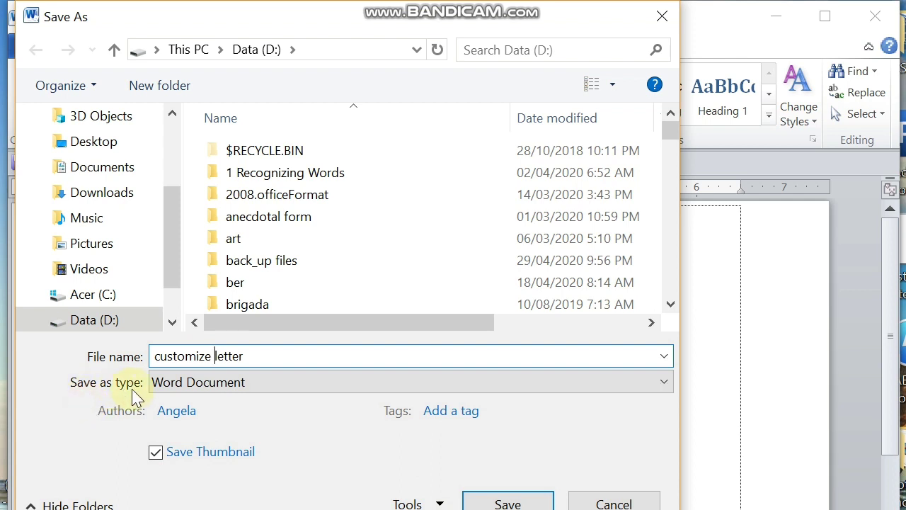
left_click(250, 383)
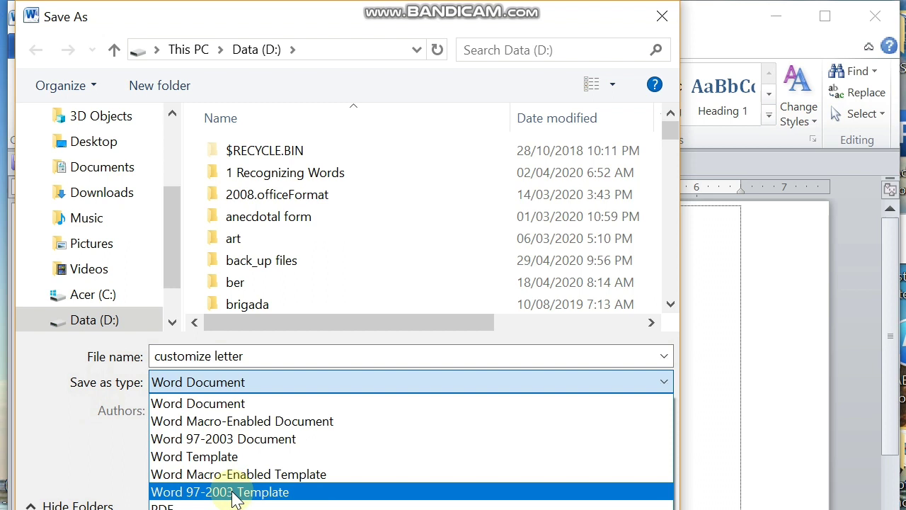
left_click(236, 492)
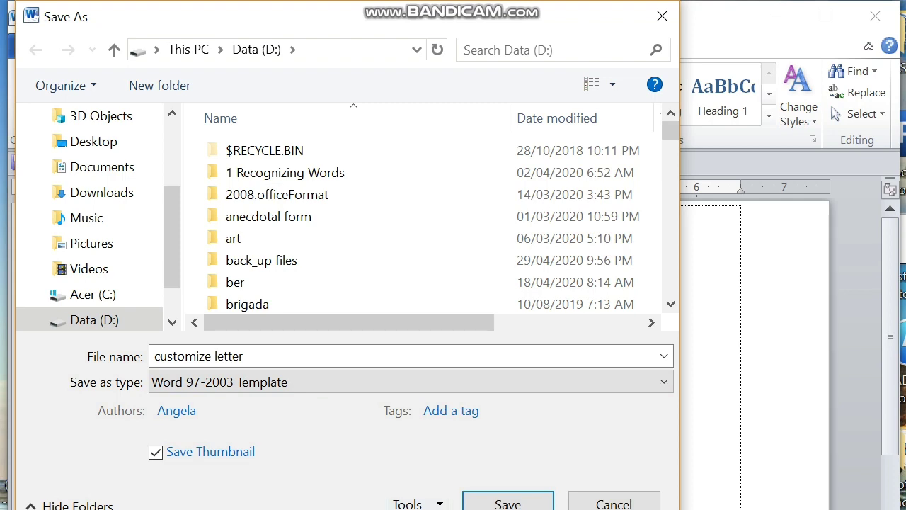
left_click(527, 504)
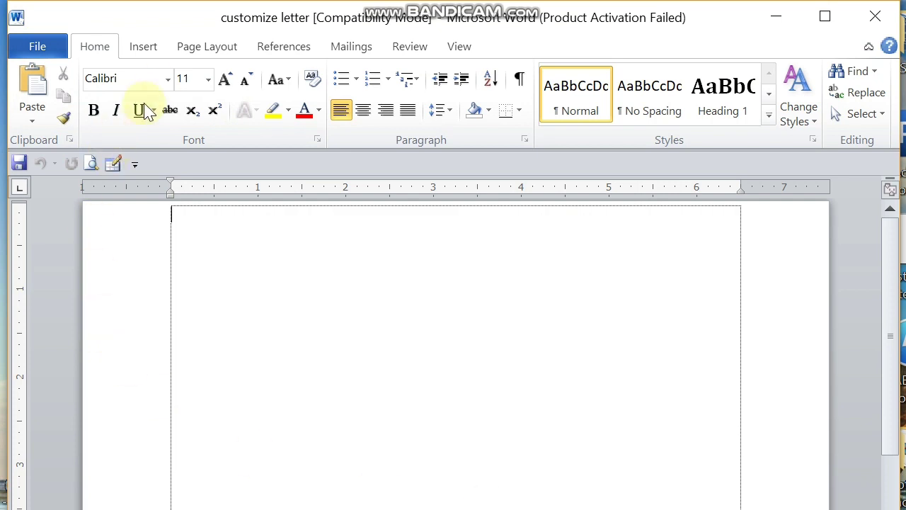
- Start a new WordArt in the plain outlined style, the gallery's first one, with the text "Abcd"
left_click(143, 46)
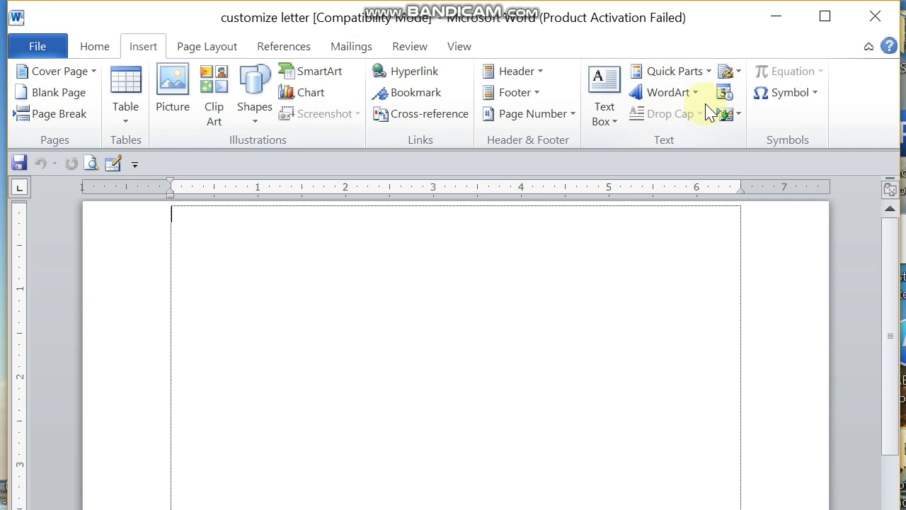
left_click(669, 93)
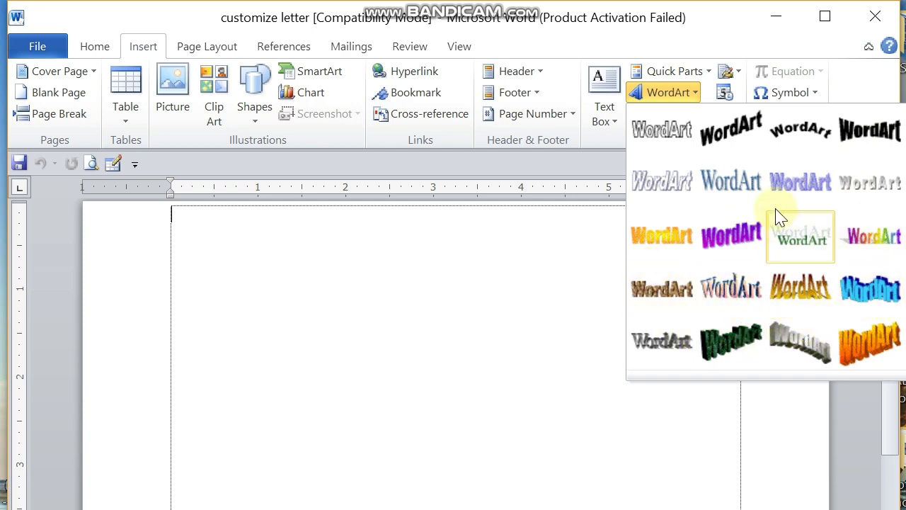
left_click(662, 129)
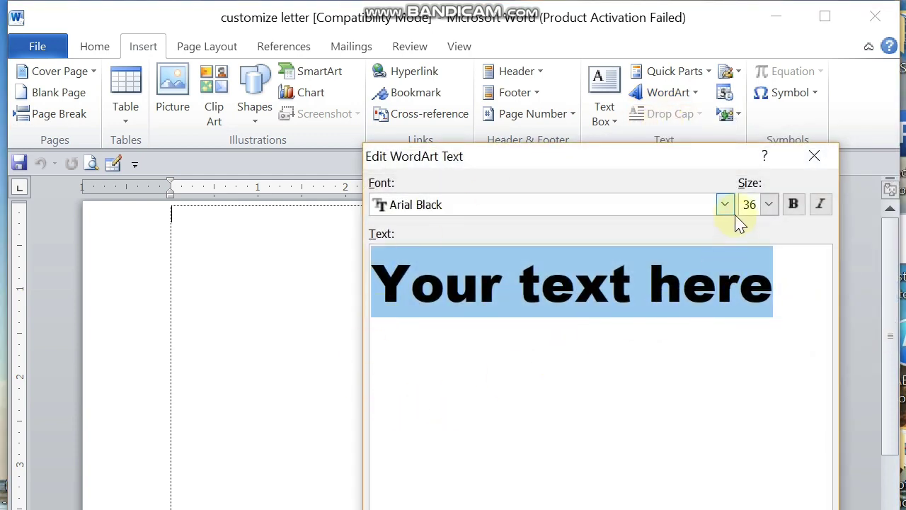
type("Abcd")
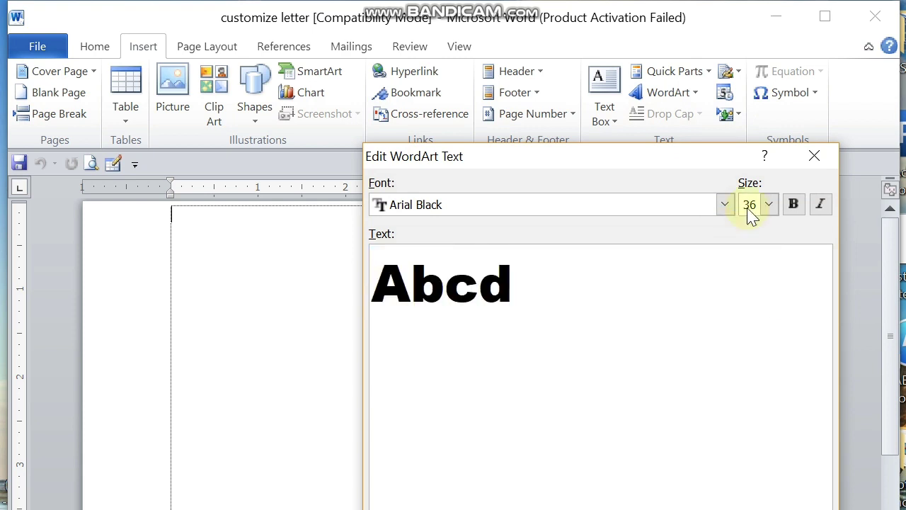
- Try the AR DESTINE and ap_justhearts fonts on the WordArt text and set it back to Arial Black
left_click(726, 205)
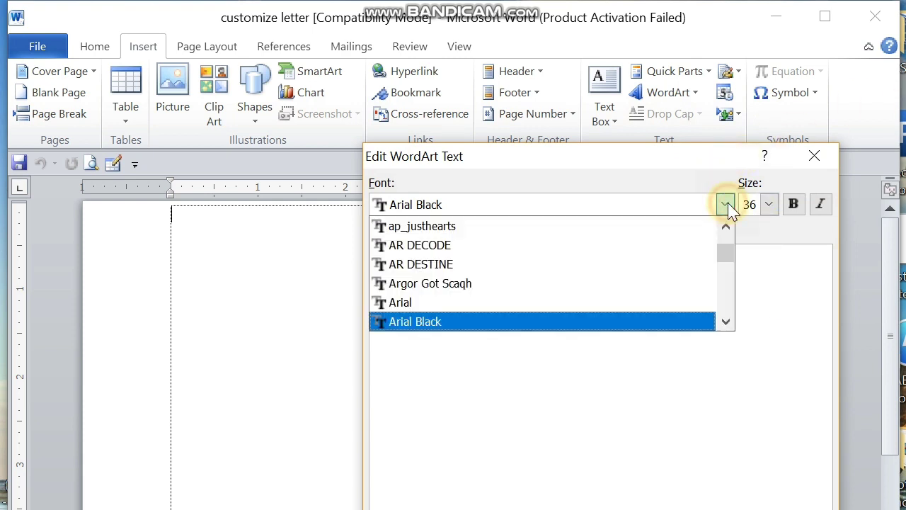
left_click(514, 263)
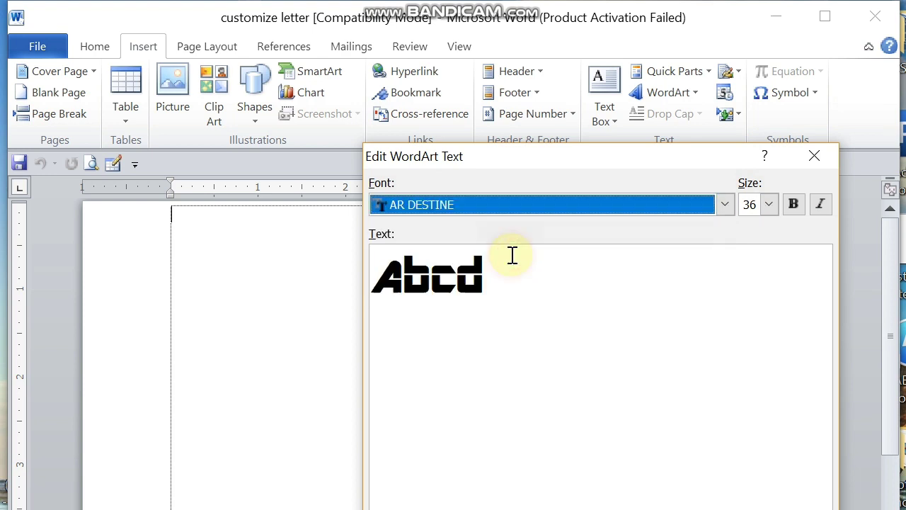
left_click(726, 205)
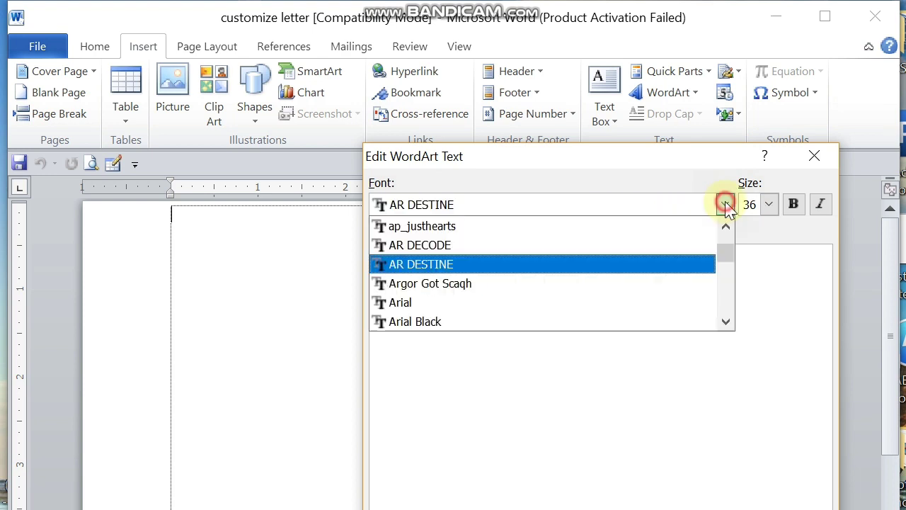
left_click(655, 224)
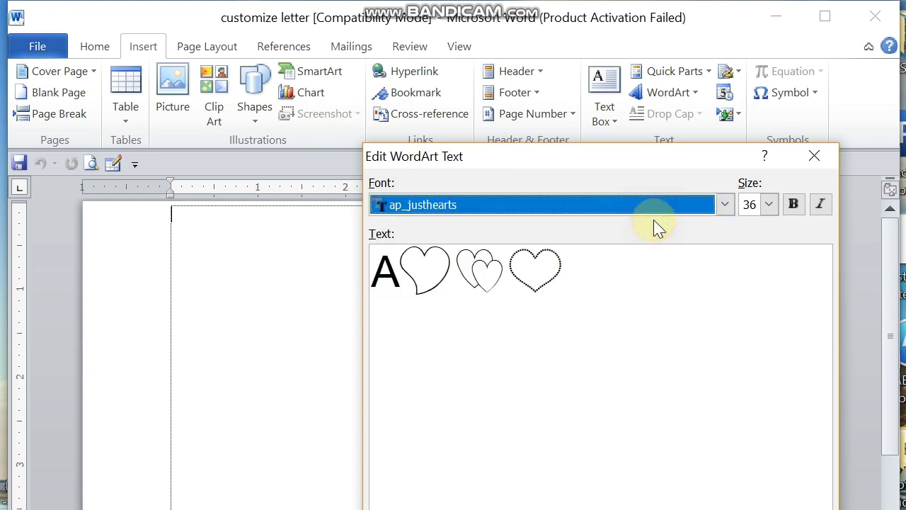
left_click(724, 209)
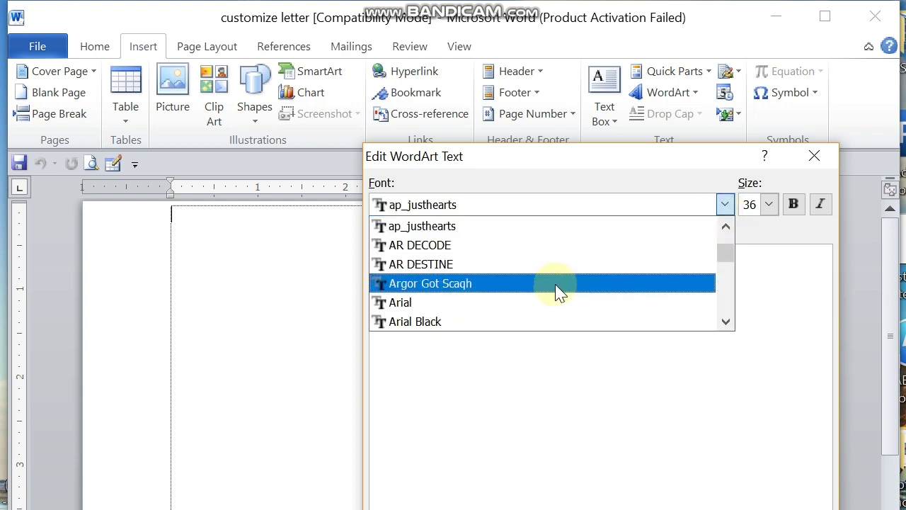
left_click(536, 319)
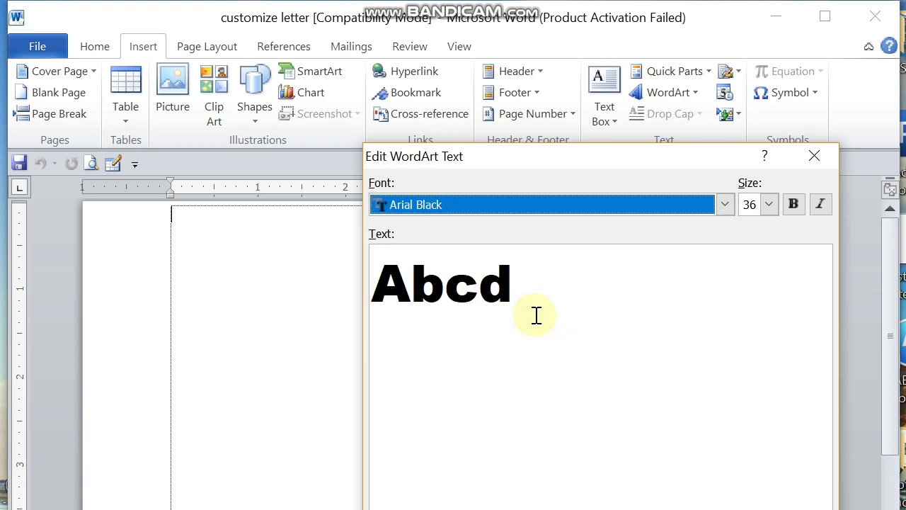
- Set the WordArt font size to 66 and insert the WordArt into the document
left_click(770, 205)
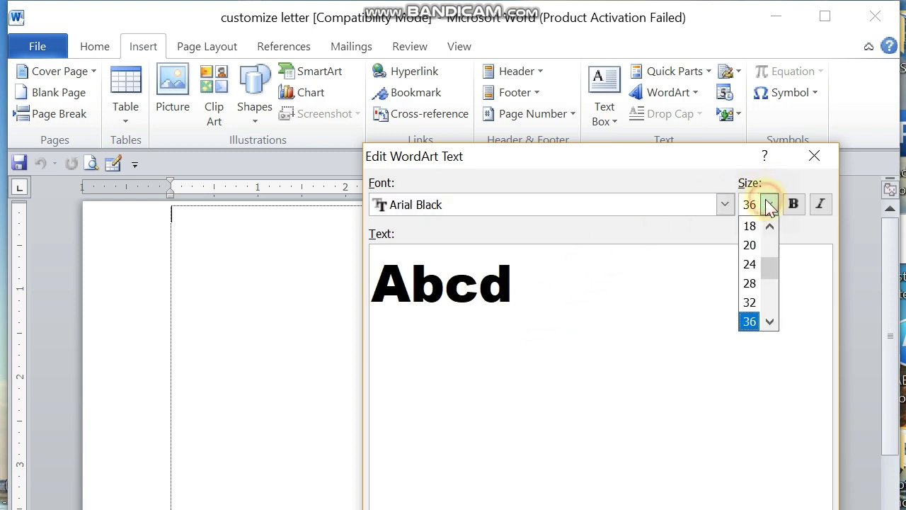
left_click(769, 321)
left_click(770, 321)
left_click(769, 321)
left_click(770, 321)
left_click(769, 321)
left_click(769, 322)
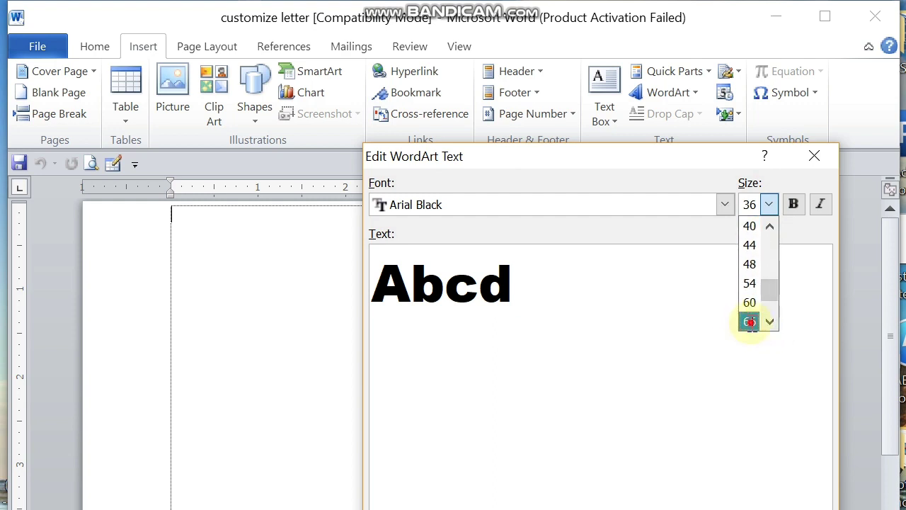
left_click(750, 322)
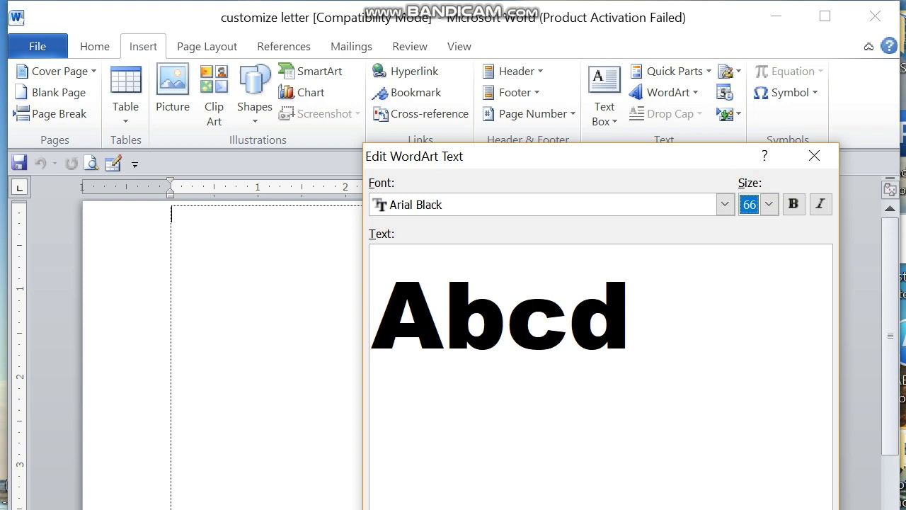
key("Return")
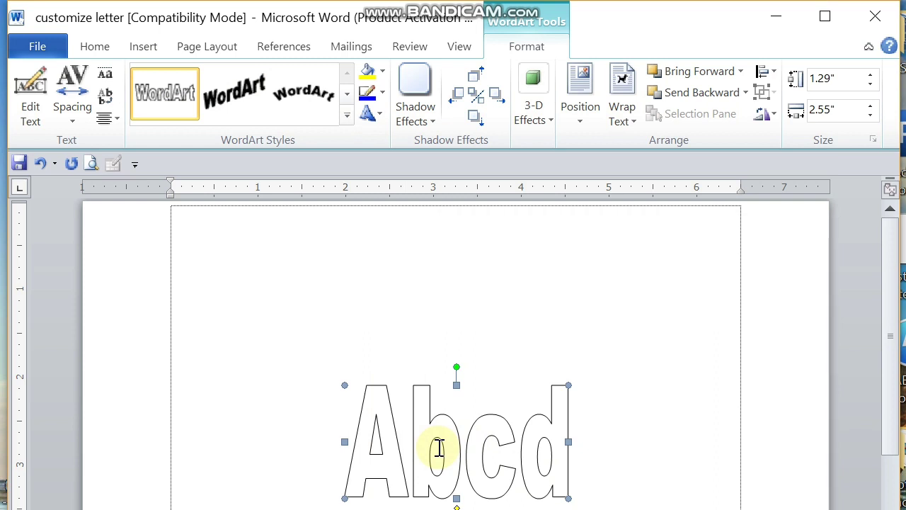
- Place the WordArt across the top of the page, widened to about 5.47 inches, and maximize the document window
left_click(439, 447)
left_click(446, 448)
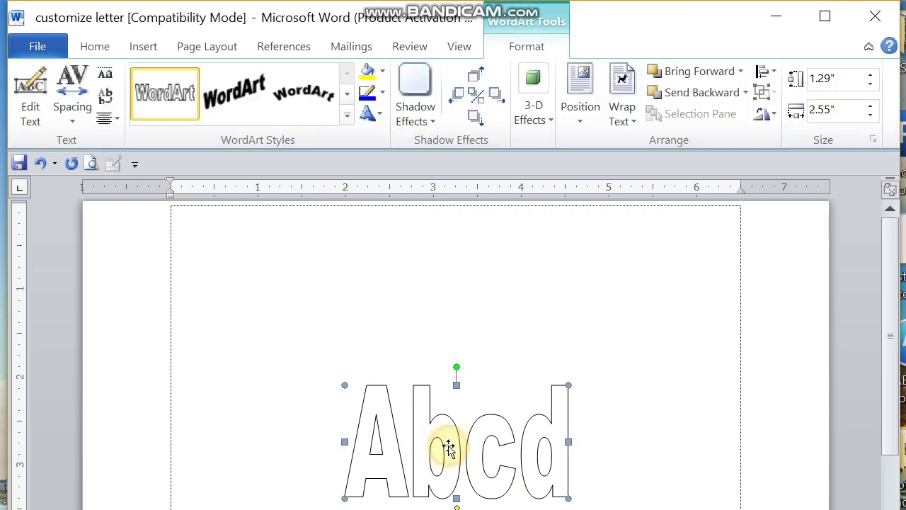
left_click_drag(448, 448, 290, 277)
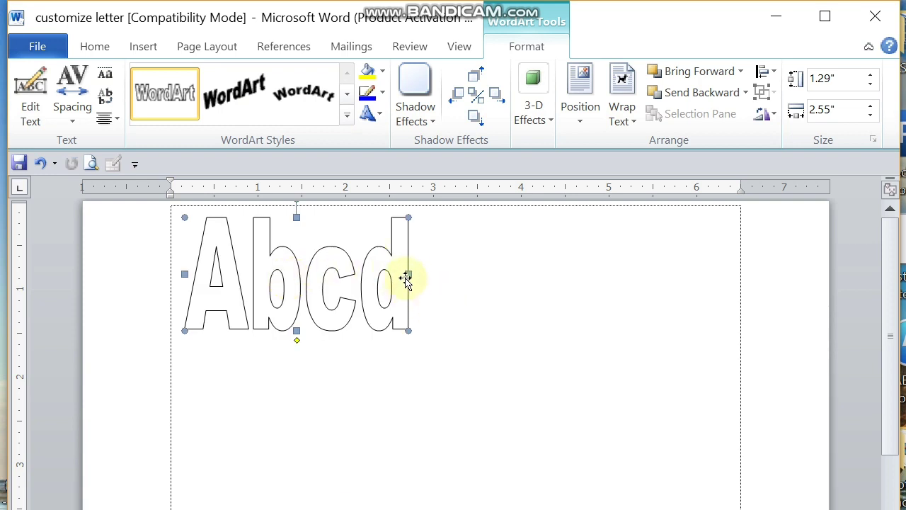
left_click_drag(408, 272, 665, 284)
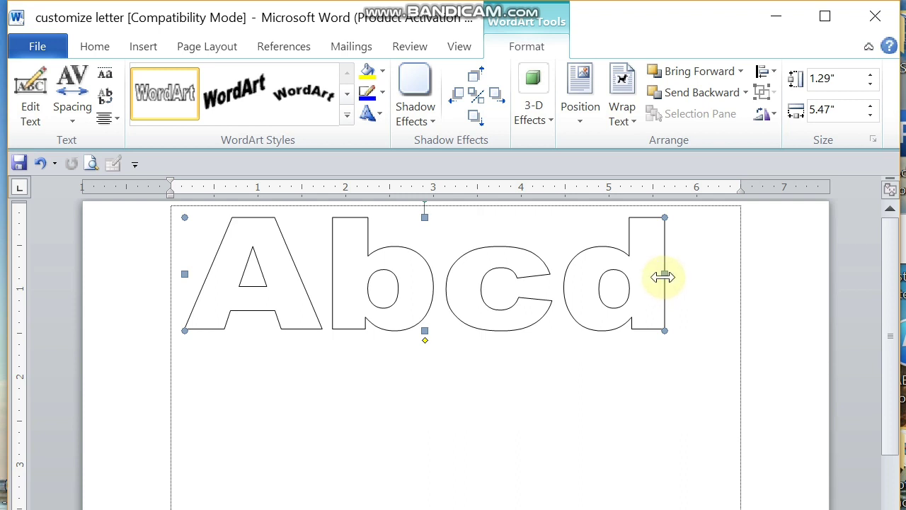
left_click_drag(628, 259, 648, 271)
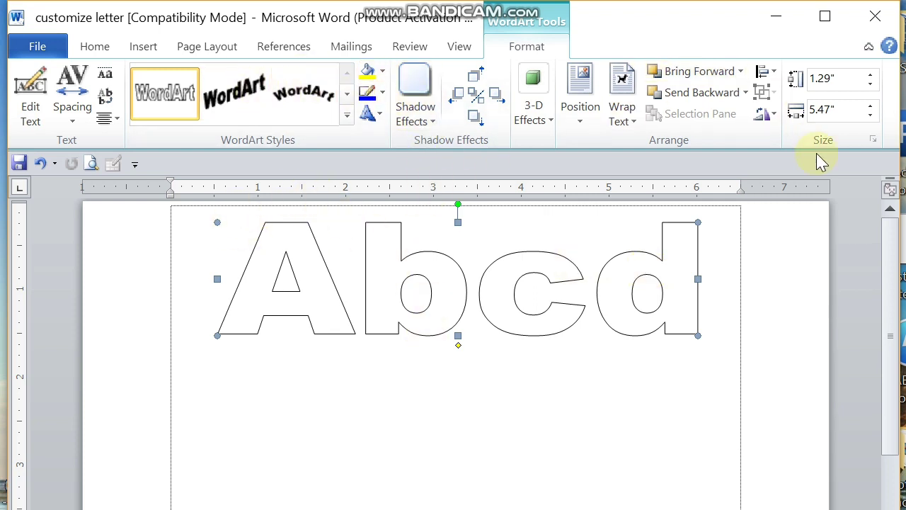
left_click(822, 20)
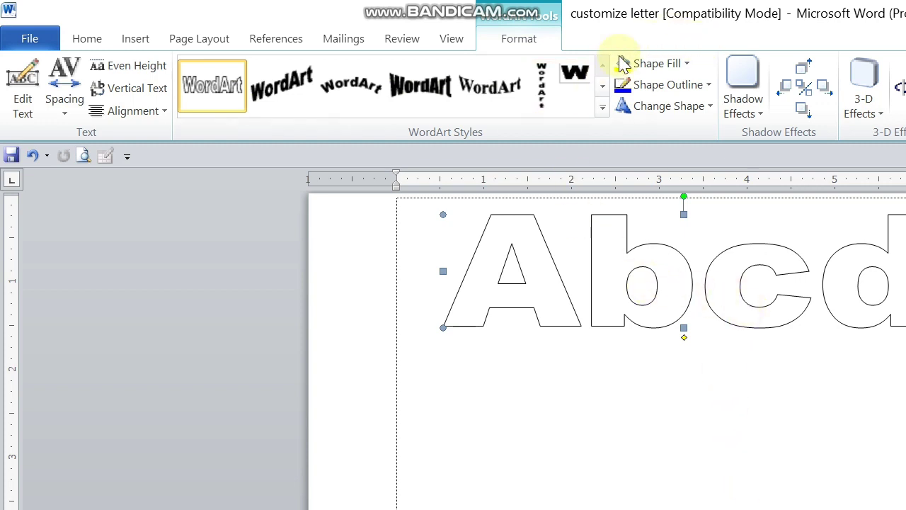
- Fill the WordArt letters with the pink watercolour picture from the background folder
left_click(687, 64)
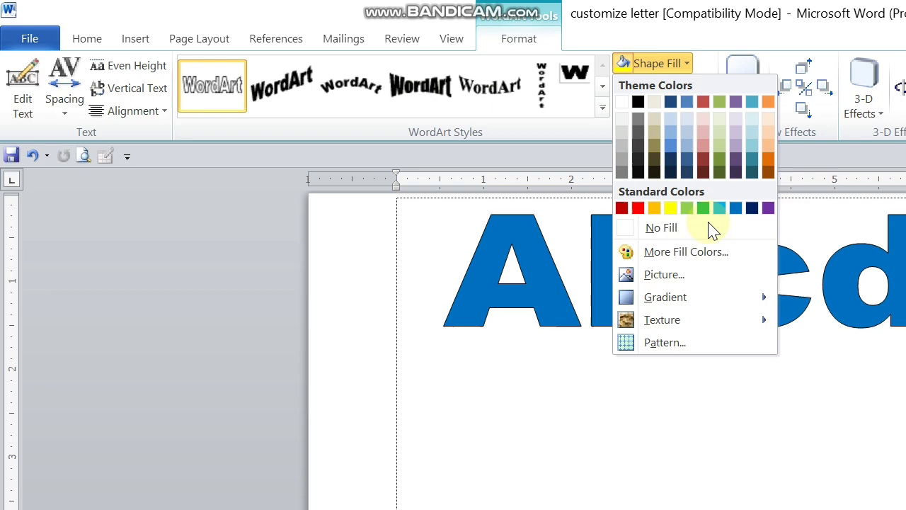
left_click(655, 274)
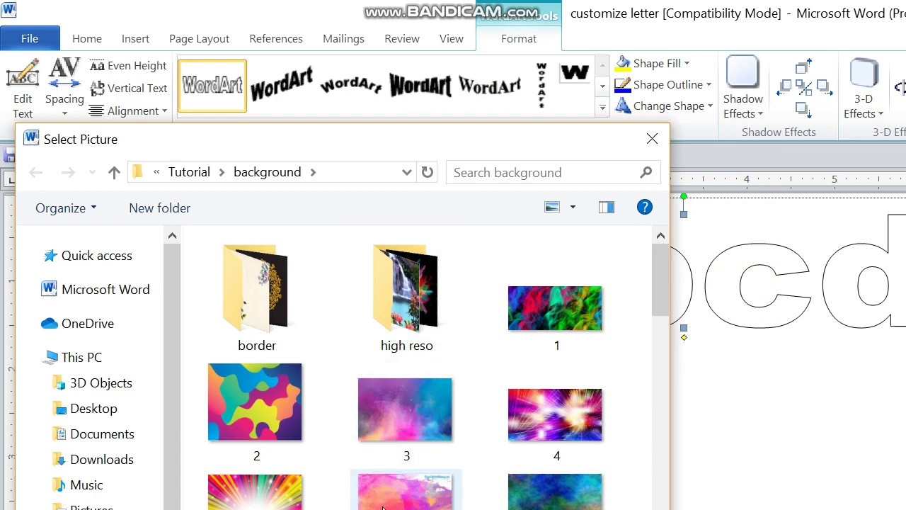
double_click(405, 492)
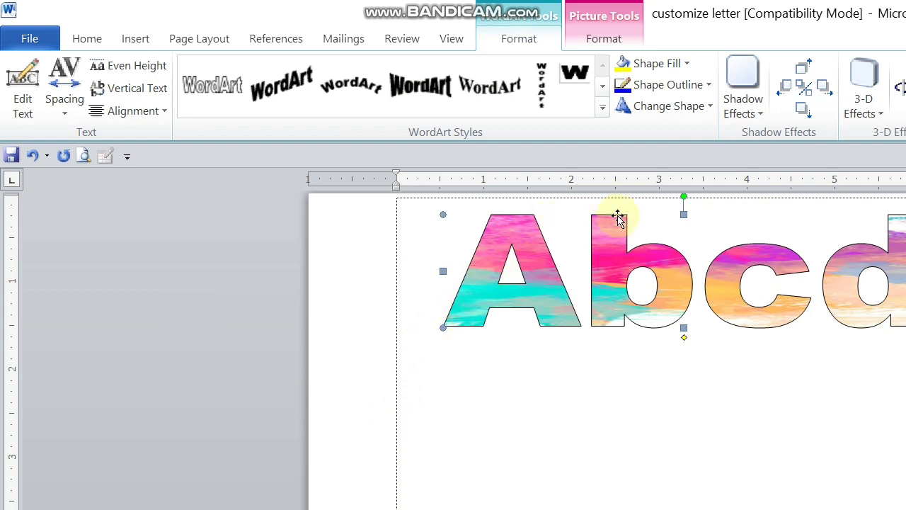
- Fill the WordArt letters with picture 2, the multicoloured wavy pattern, from the background folder
left_click(689, 64)
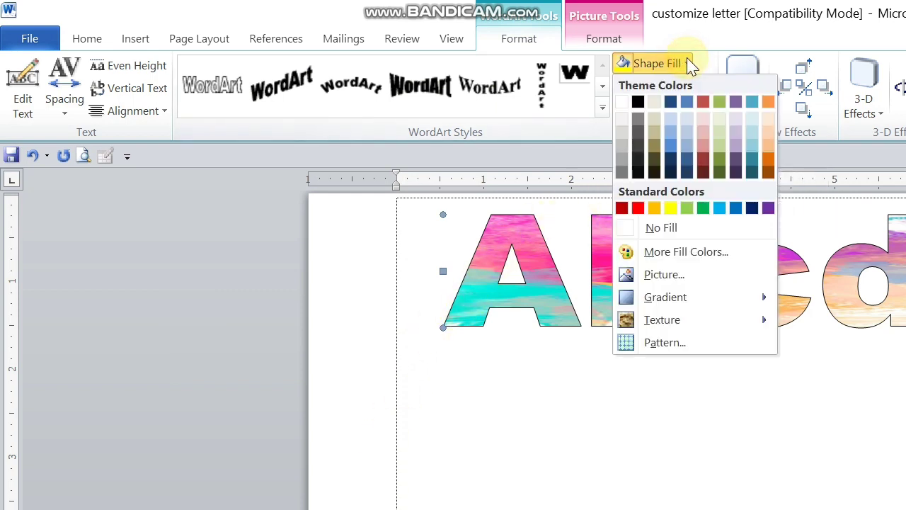
left_click(669, 275)
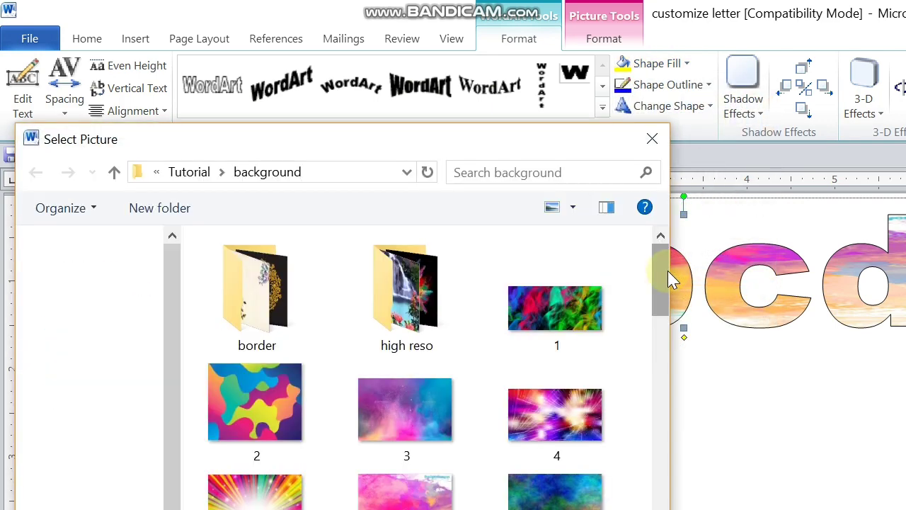
double_click(276, 432)
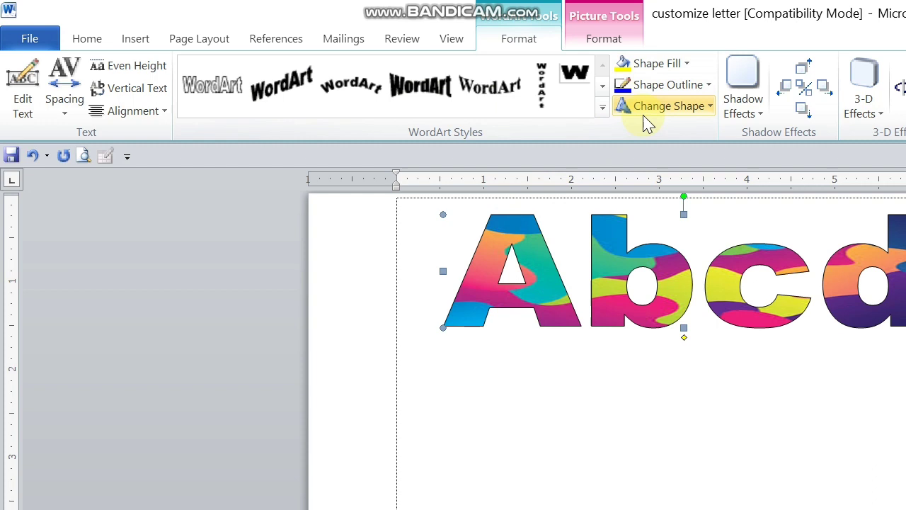
- Set the outline weight of the Abcd WordArt to 2¼ pt
left_click(705, 85)
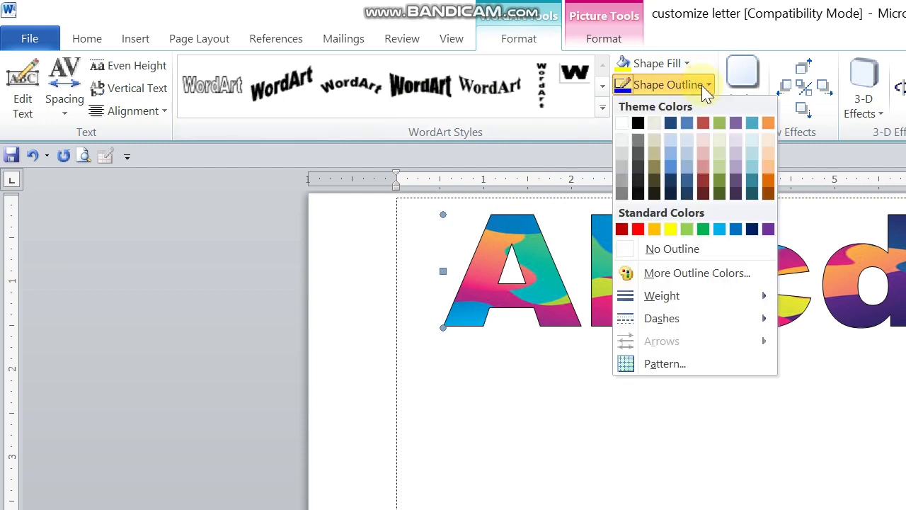
left_click(696, 296)
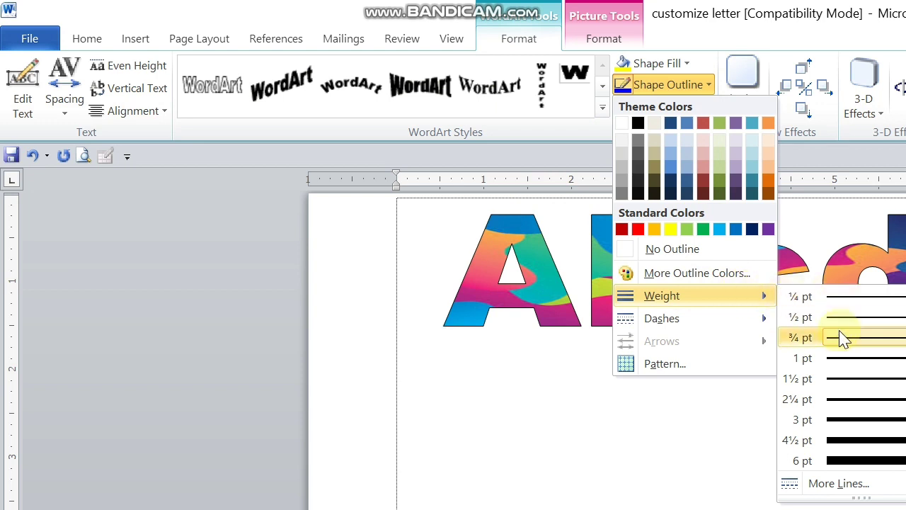
left_click(842, 401)
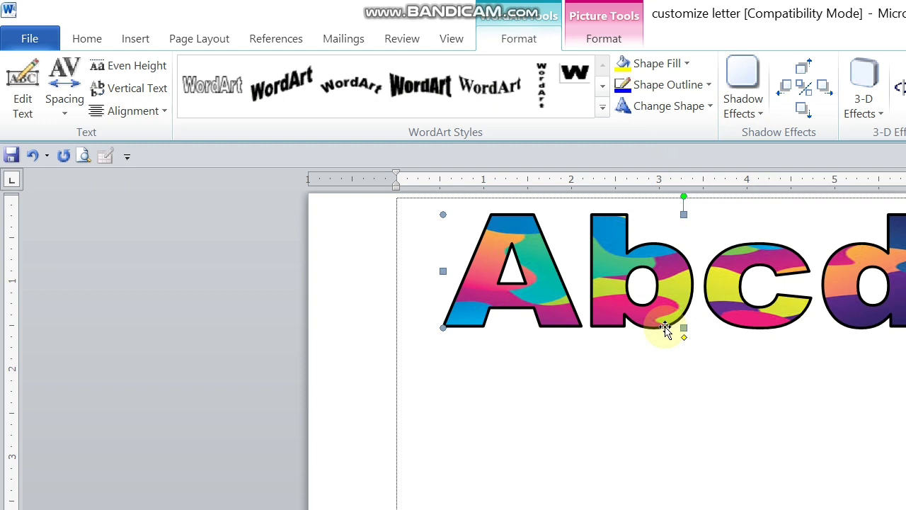
left_click(610, 273)
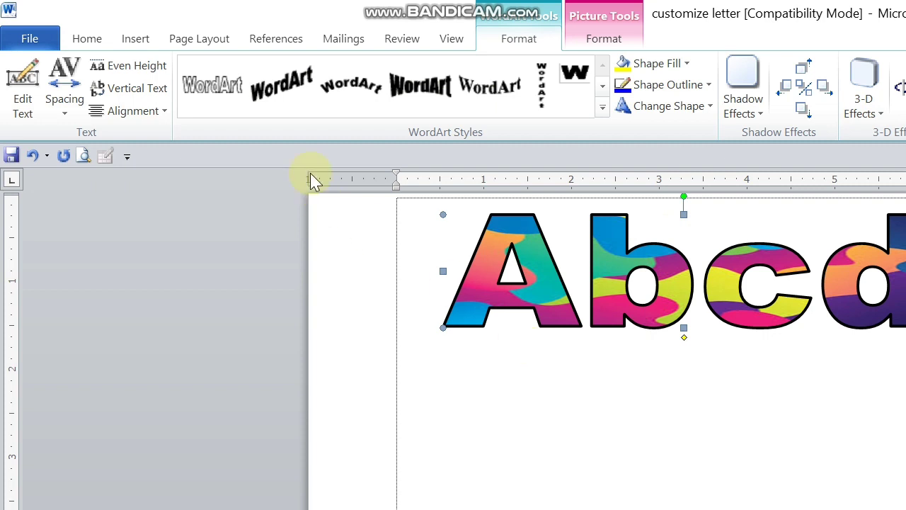
- Start a new WordArt in the light blue style with the dark blue shadow, and enter the text 1234
left_click(141, 41)
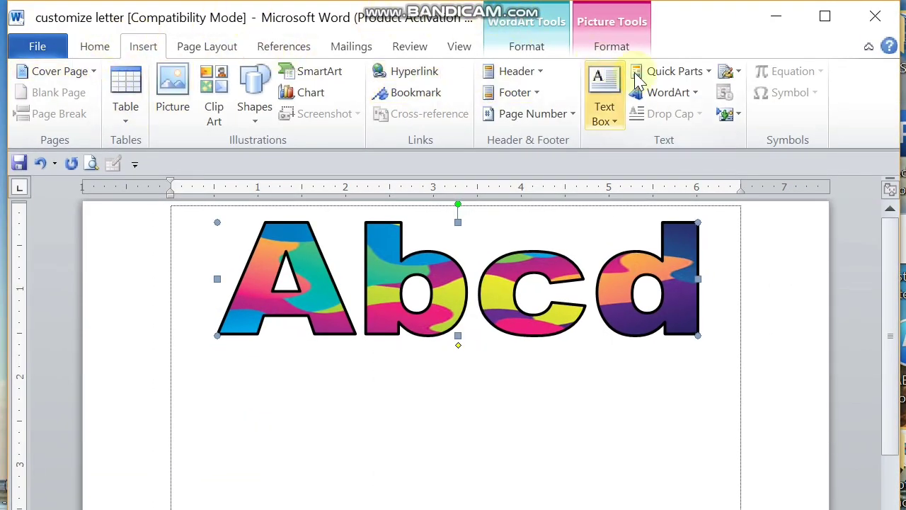
left_click(679, 92)
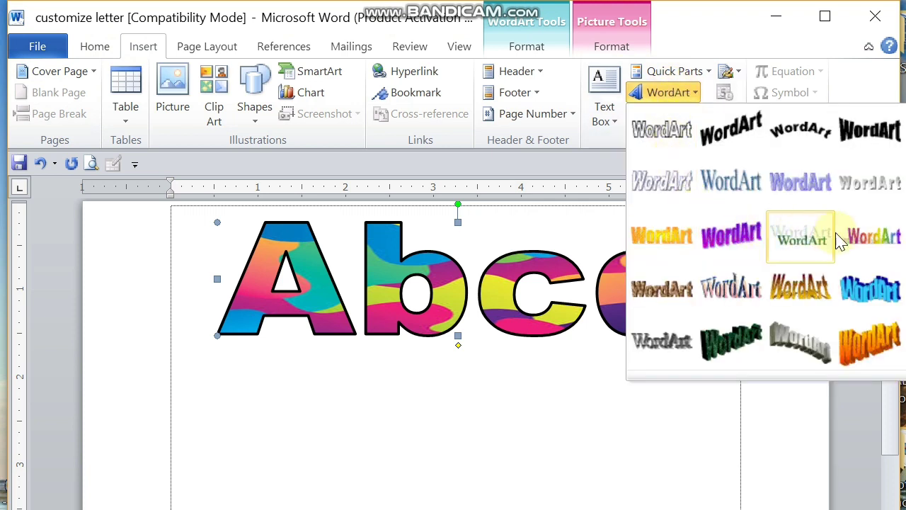
left_click(871, 290)
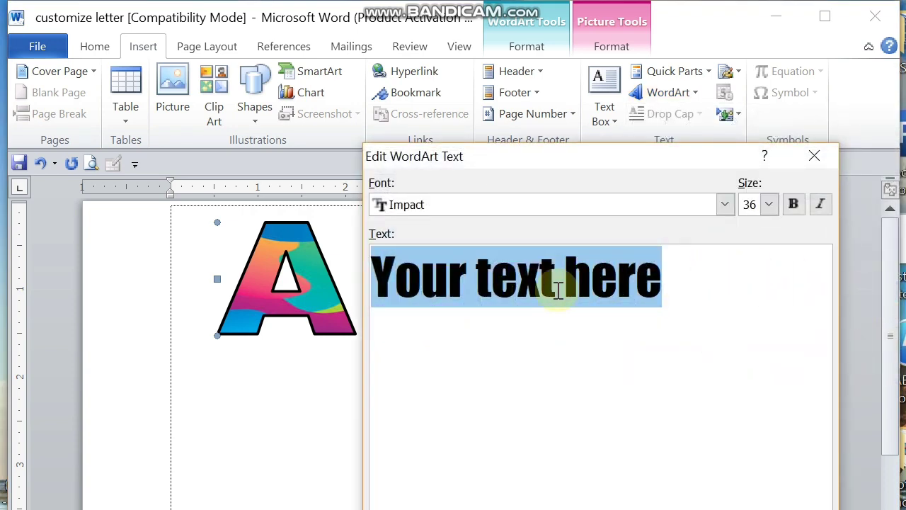
type("1234")
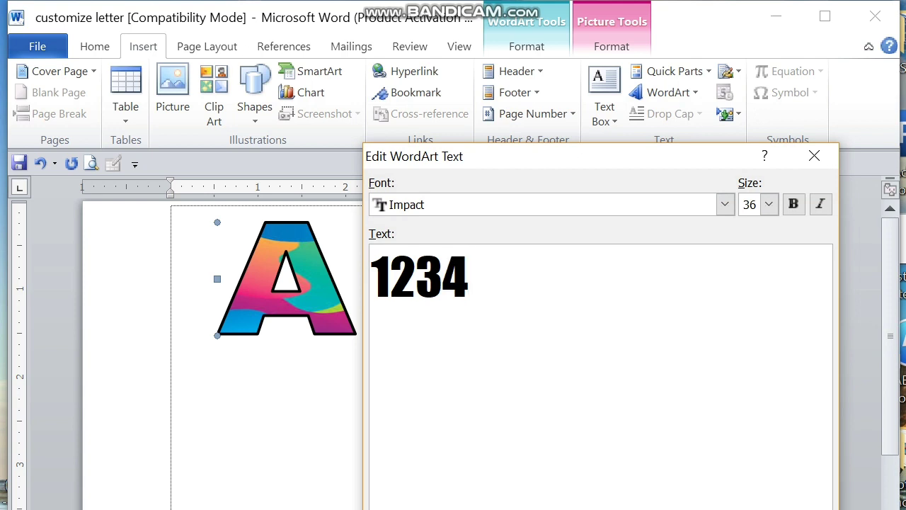
- Set the 1234 WordArt's font to Baldur at size 24 and insert it into the document
left_click(726, 205)
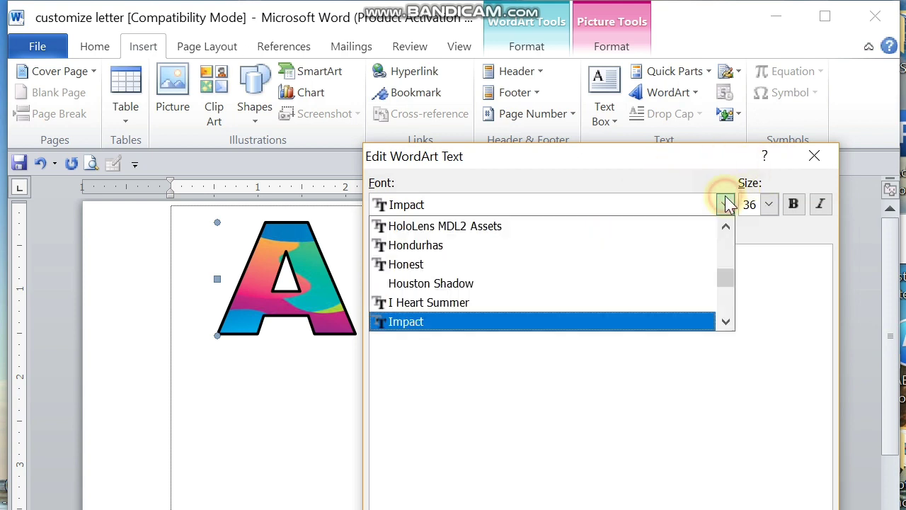
left_click(725, 219)
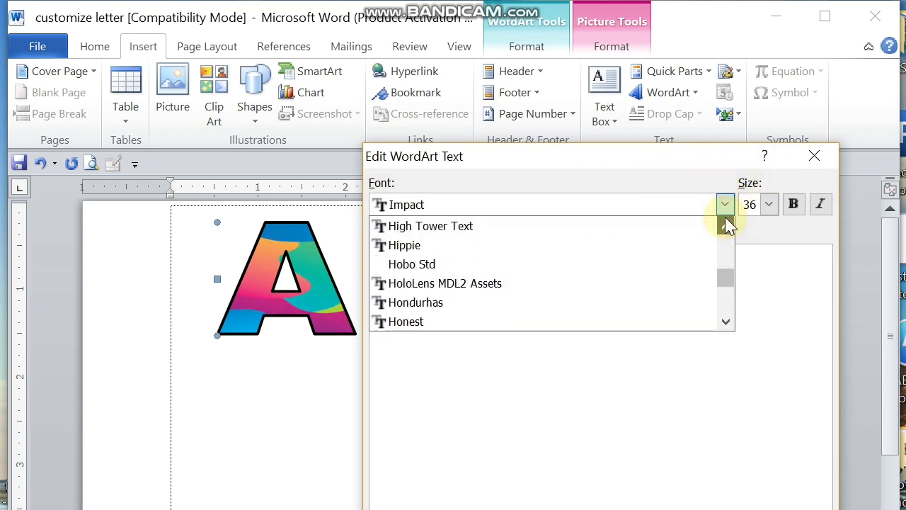
left_click_drag(727, 225, 727, 225)
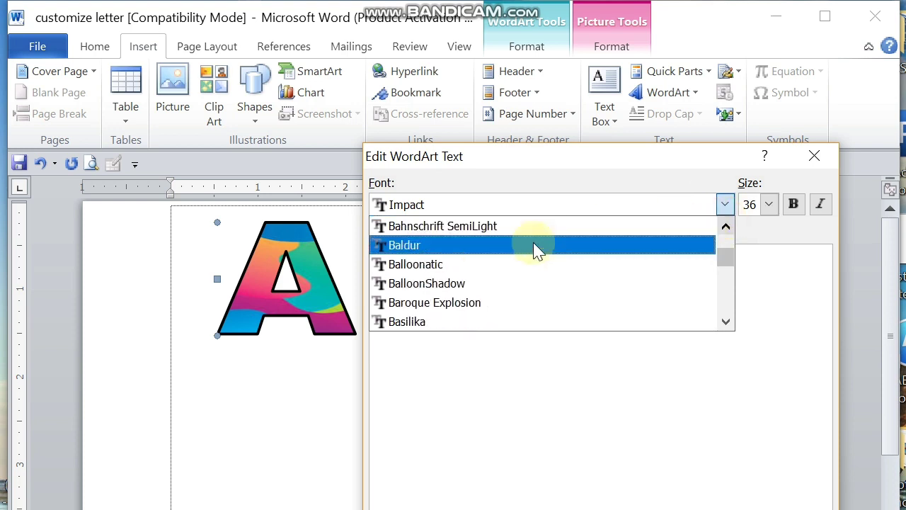
left_click(512, 248)
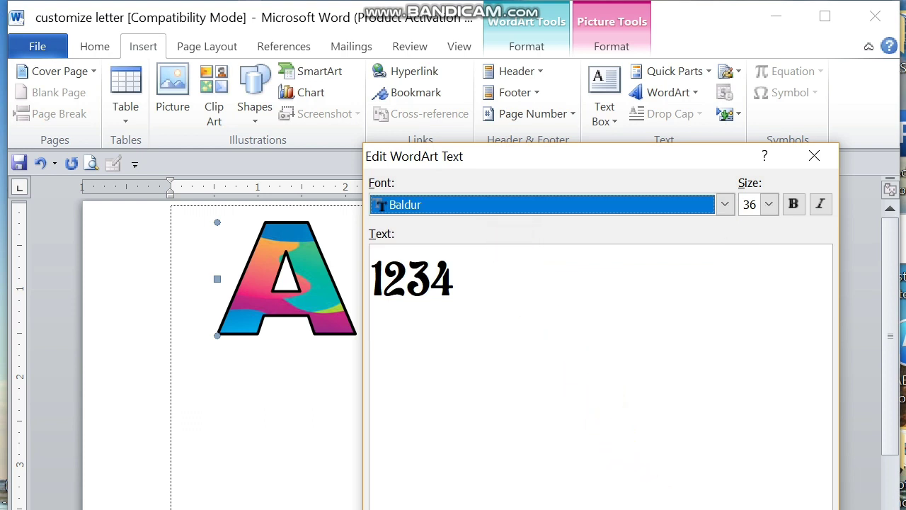
left_click(768, 204)
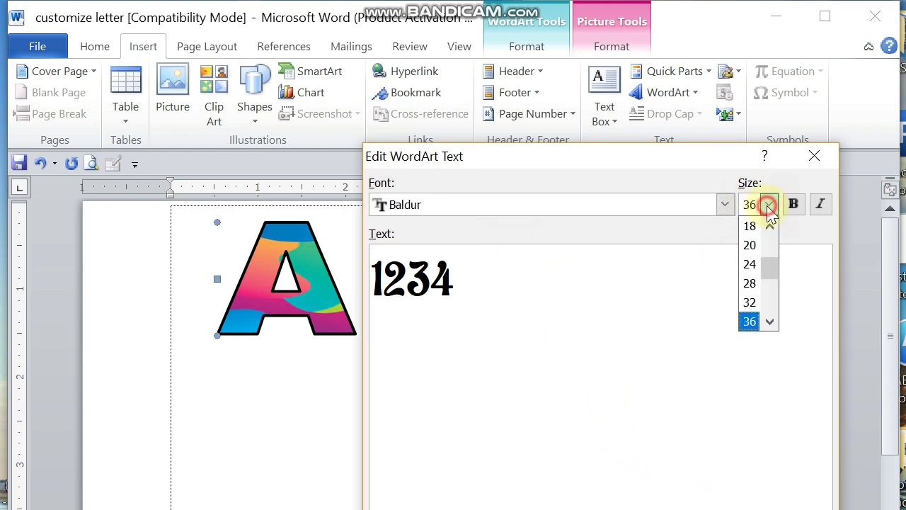
left_click(760, 263)
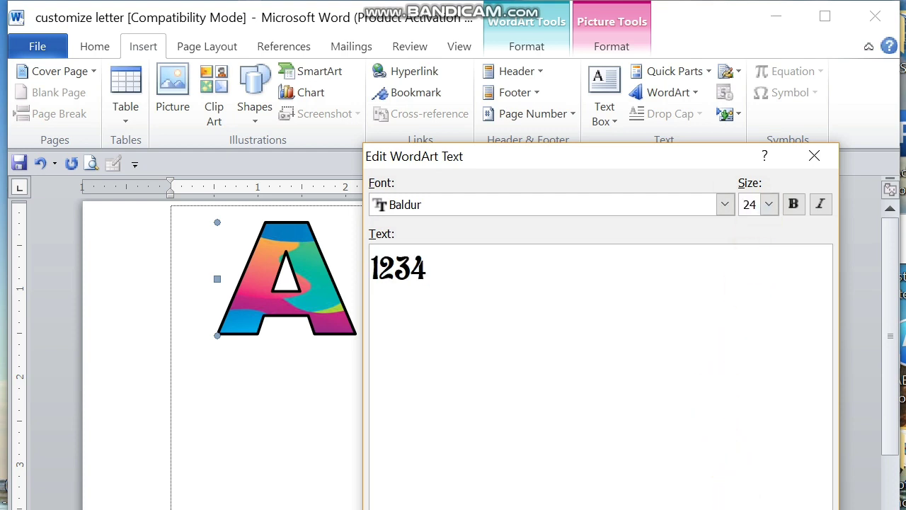
key("Return")
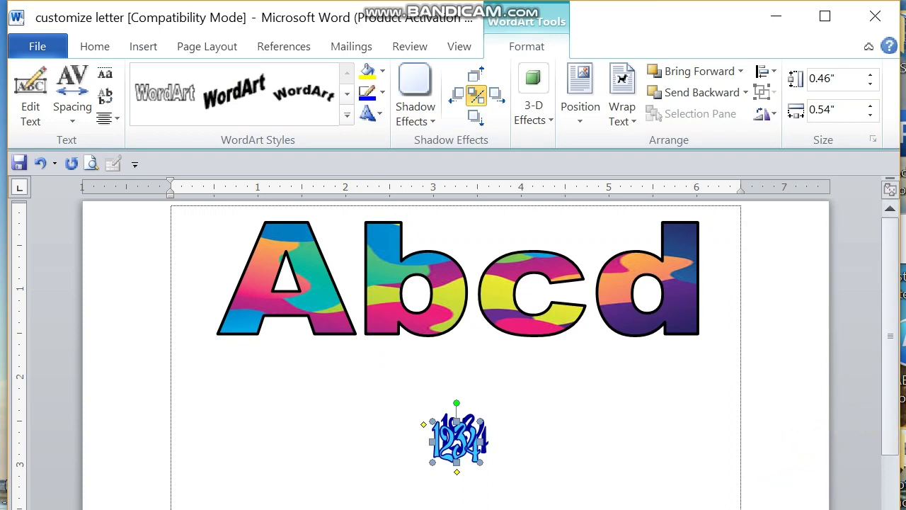
- Enlarge the 1234 WordArt beneath the Abcd letters to about 1.69 inches high and 4.84 inches wide, and maximize the document window
scroll(454, 340, "down", 3)
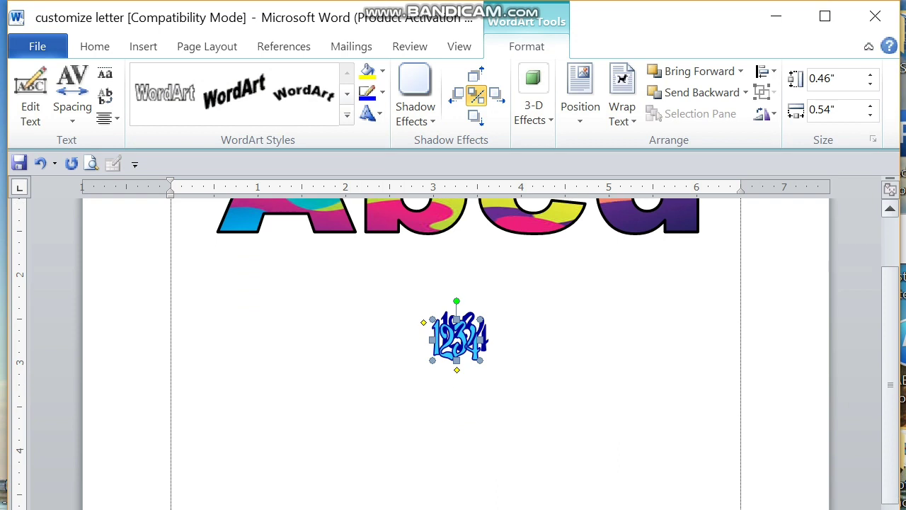
left_click(438, 336)
mouse_move(437, 336)
left_mouse_down()
mouse_move(464, 332)
mouse_move(429, 342)
left_mouse_up()
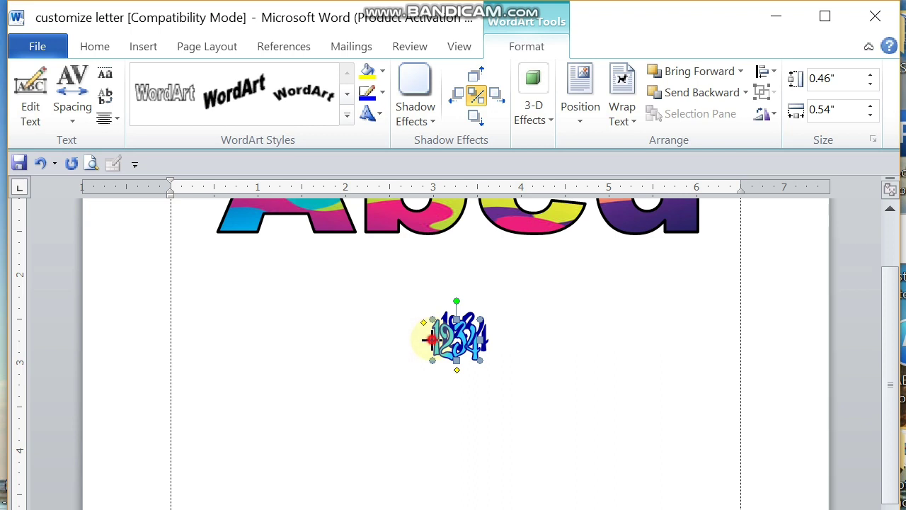
left_click_drag(431, 339, 263, 363)
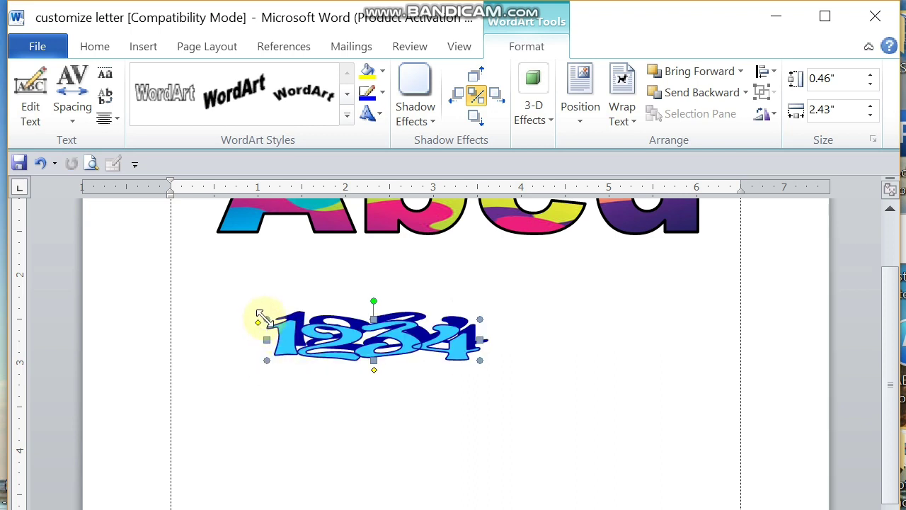
left_click_drag(262, 319, 238, 279)
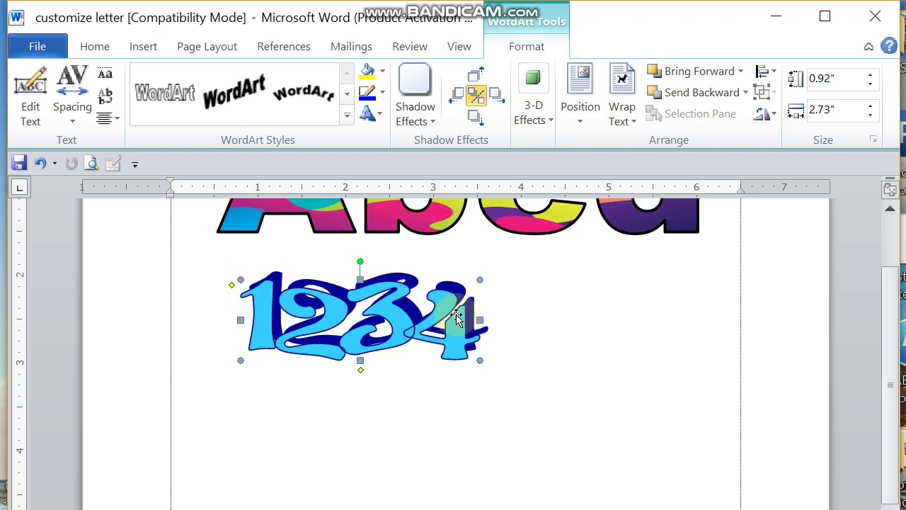
left_click(489, 331)
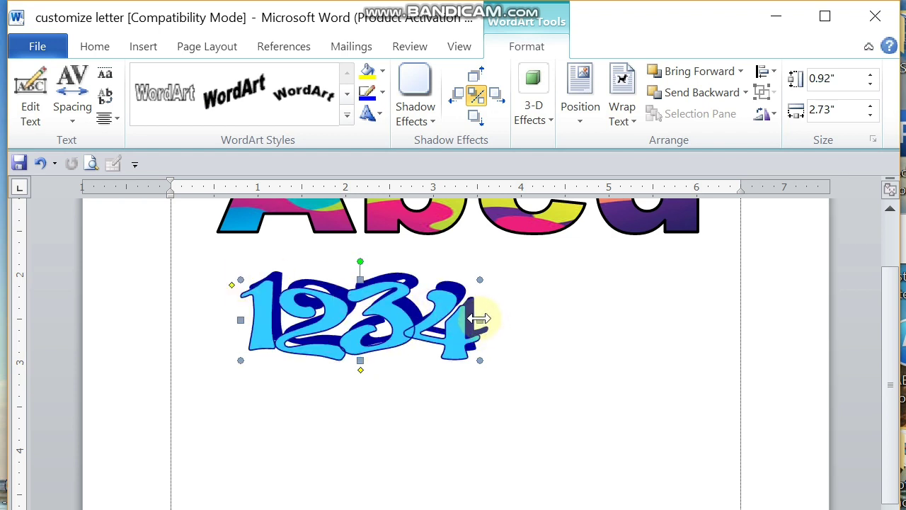
left_click_drag(479, 321, 602, 327)
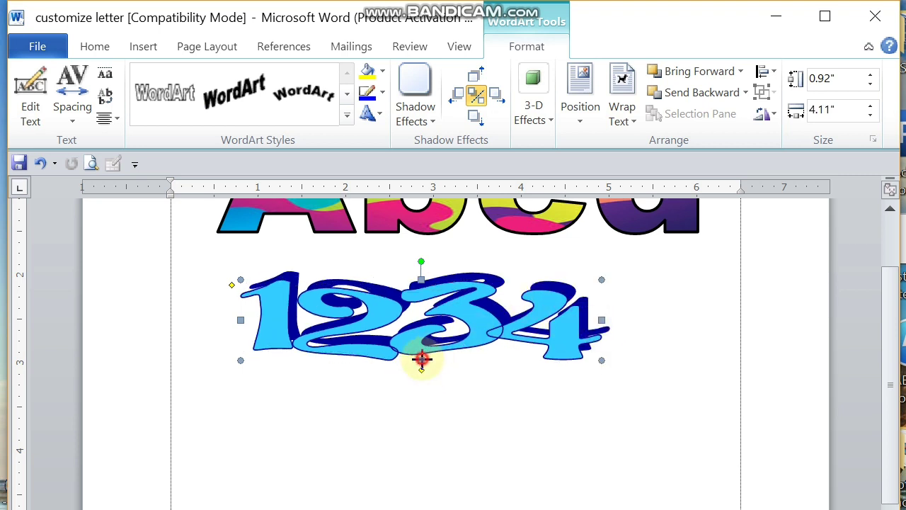
left_click_drag(421, 359, 418, 427)
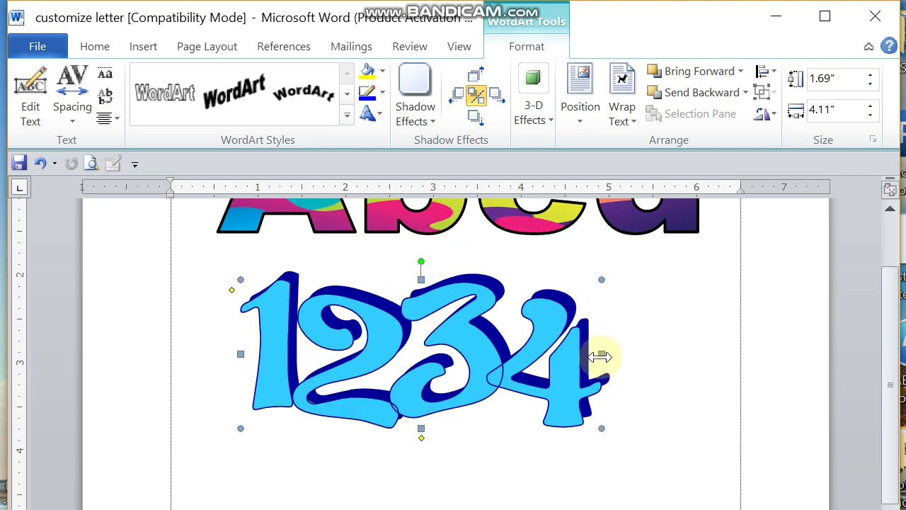
left_click_drag(601, 356, 643, 354)
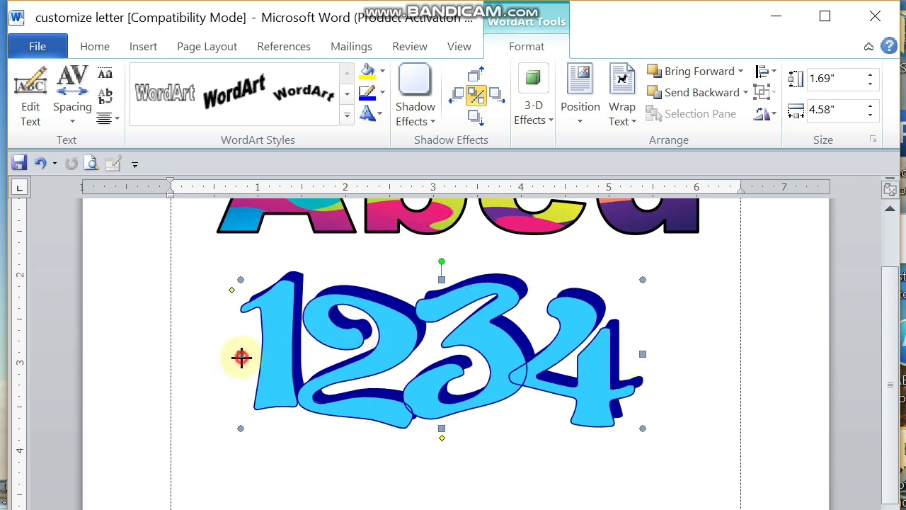
left_click_drag(242, 358, 219, 356)
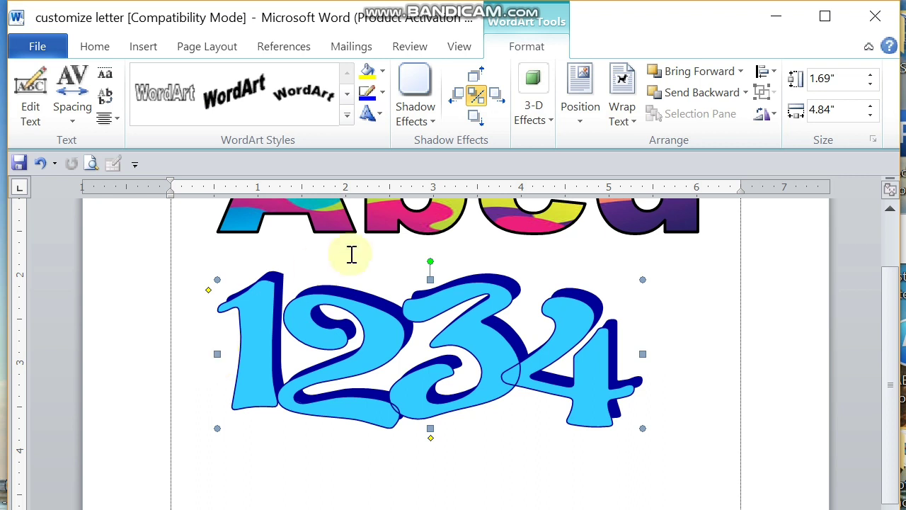
left_click(477, 320)
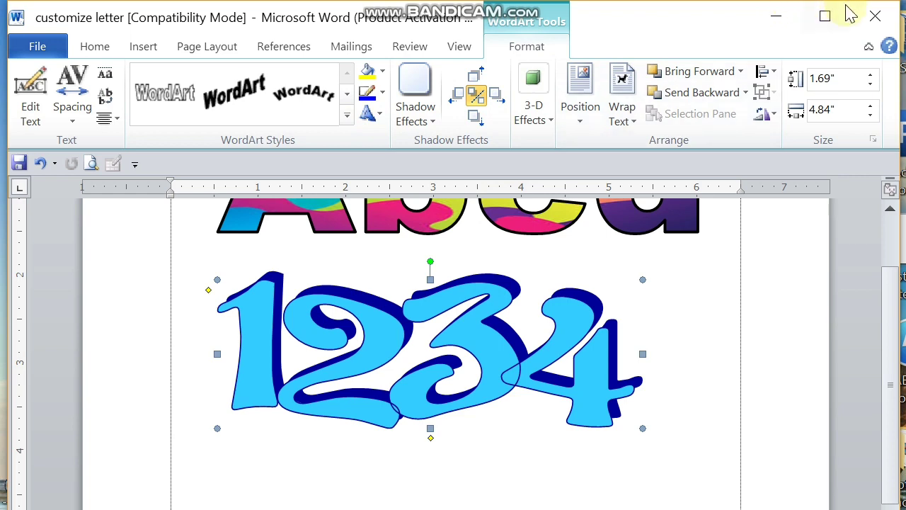
left_click(825, 28)
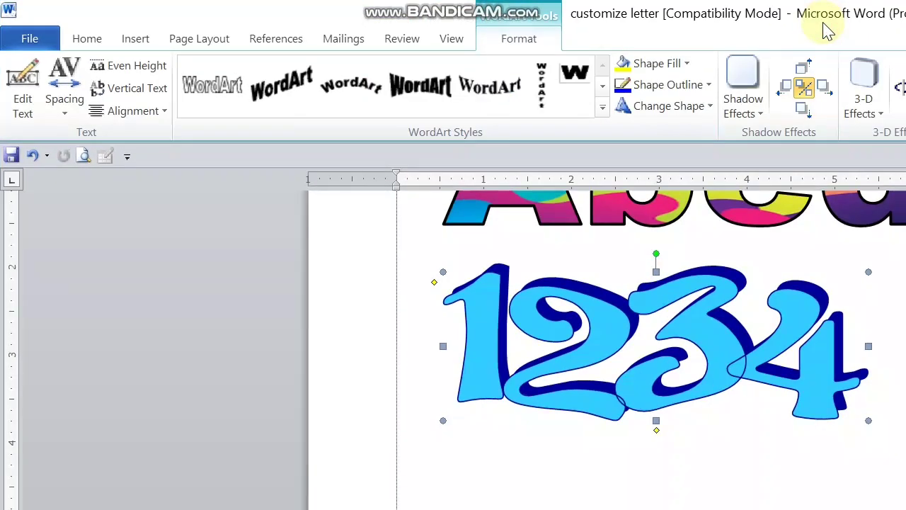
- Fill the 1234 WordArt with picture 1, the multicoloured smoky texture, from the background folder
left_click(685, 64)
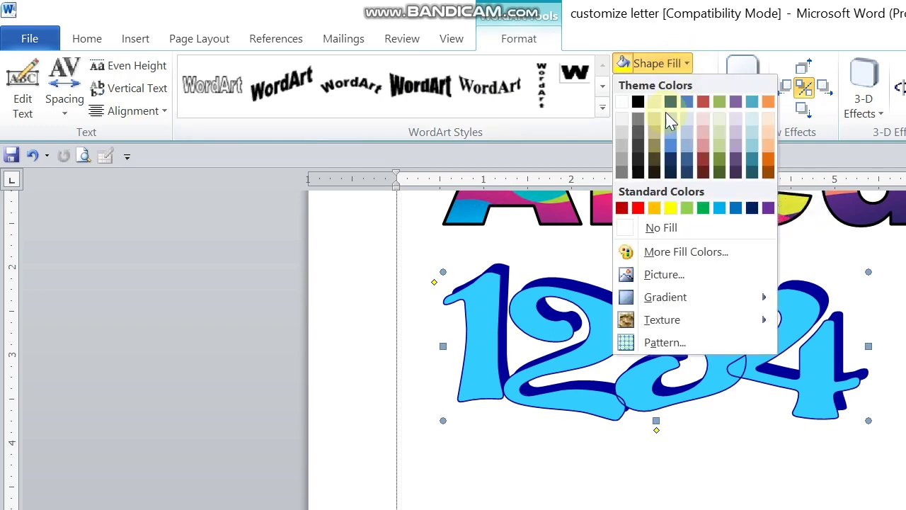
left_click(662, 277)
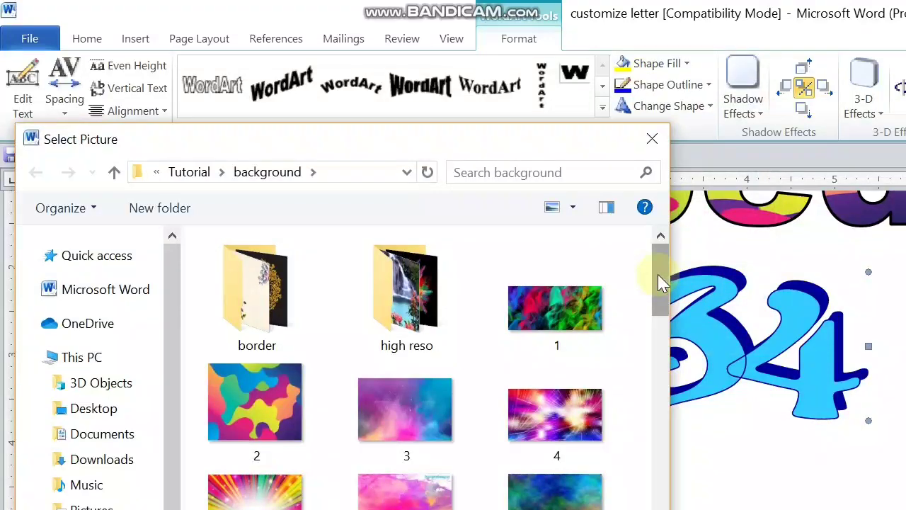
double_click(533, 328)
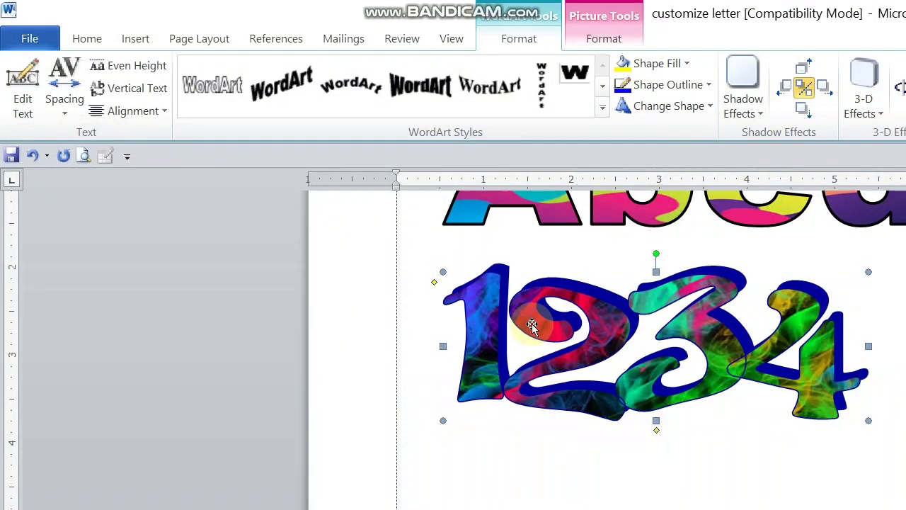
- Fill the 1234 WordArt with picture 4, the purple and red light burst, from the background folder
left_click(683, 64)
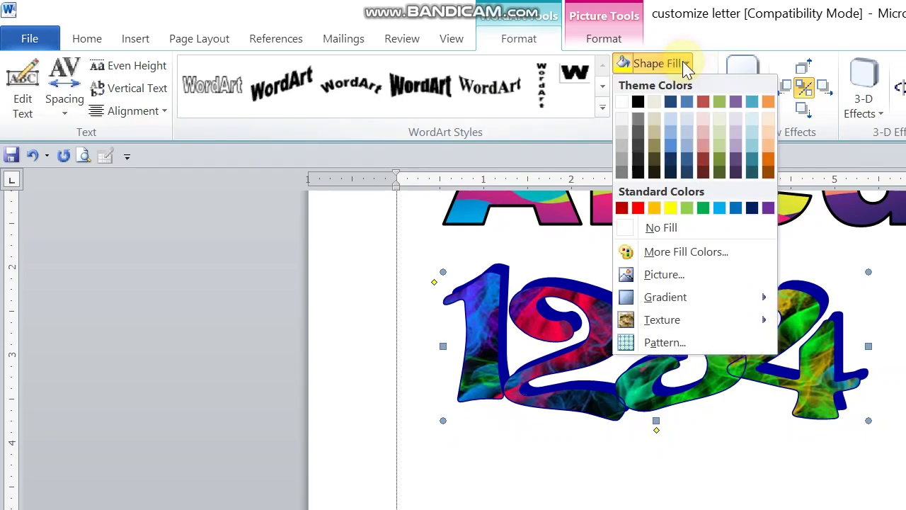
left_click(659, 276)
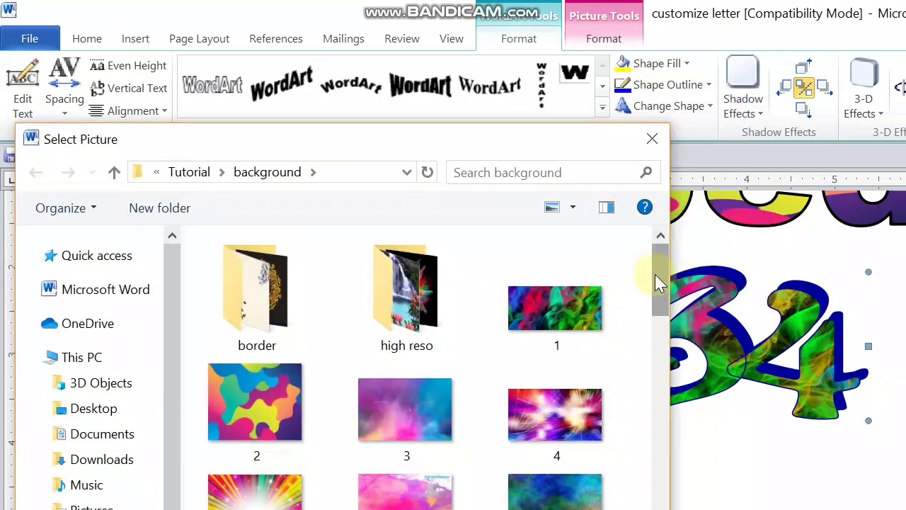
double_click(556, 427)
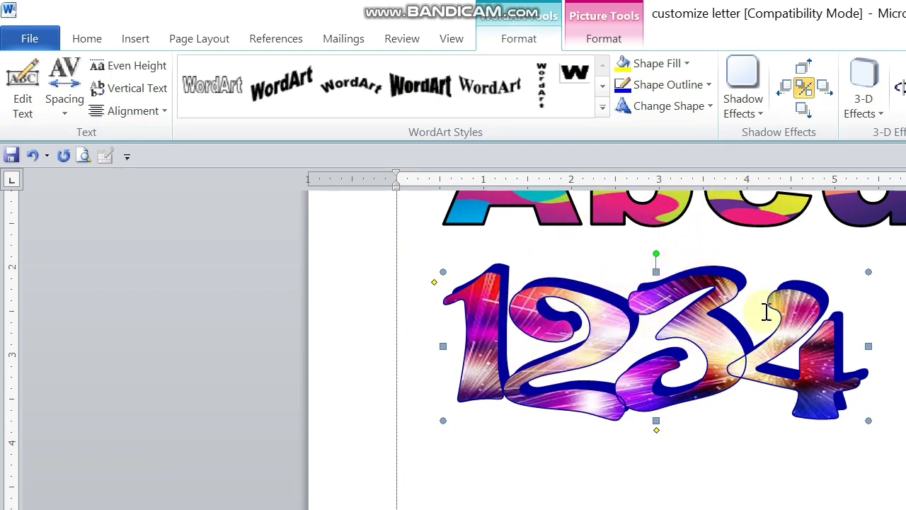
- Change the 1234 WordArt to the straight plain text shape and remove its outline
left_click(709, 107)
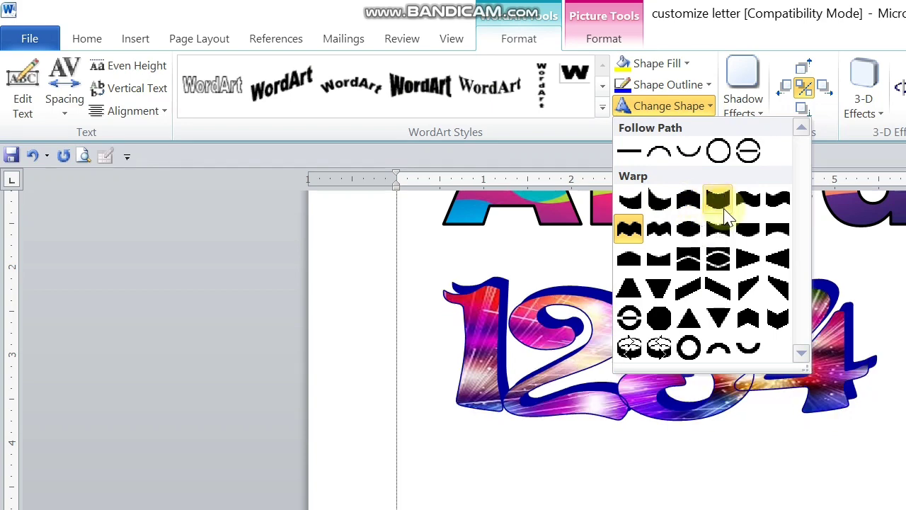
left_click(639, 154)
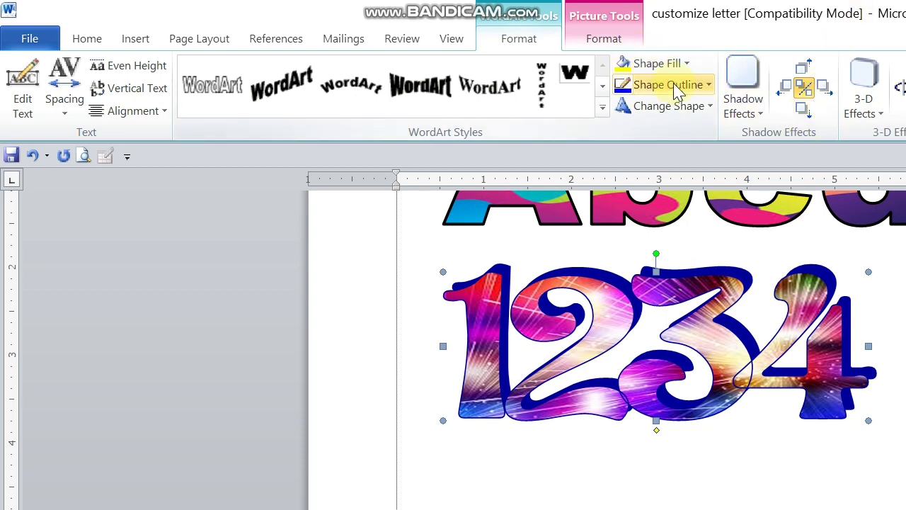
left_click(709, 85)
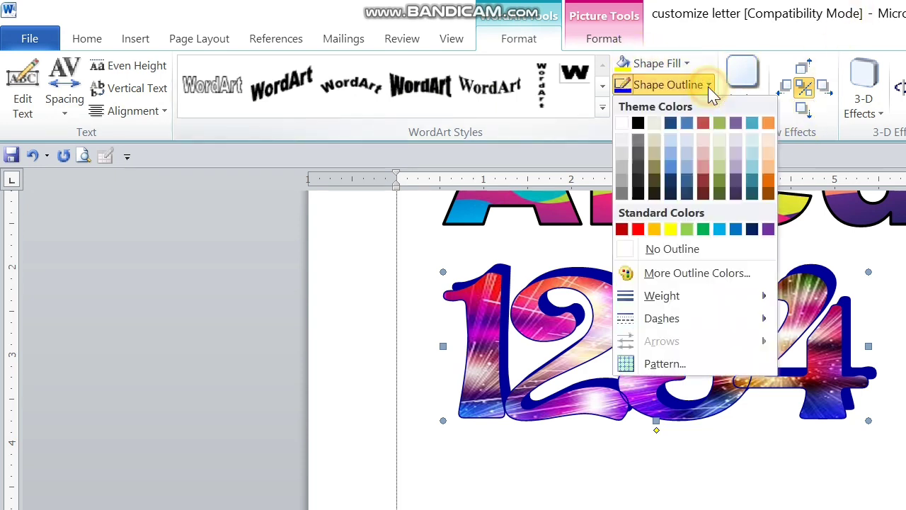
left_click(675, 250)
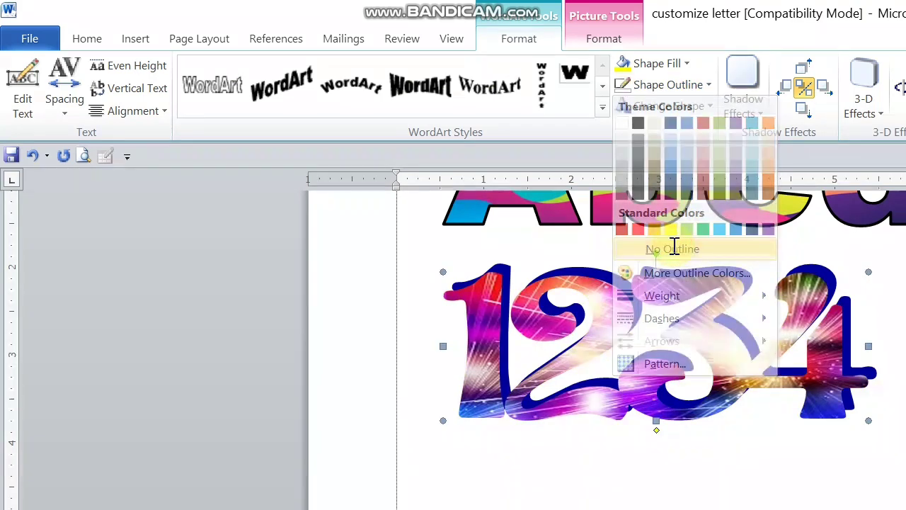
left_click(627, 463)
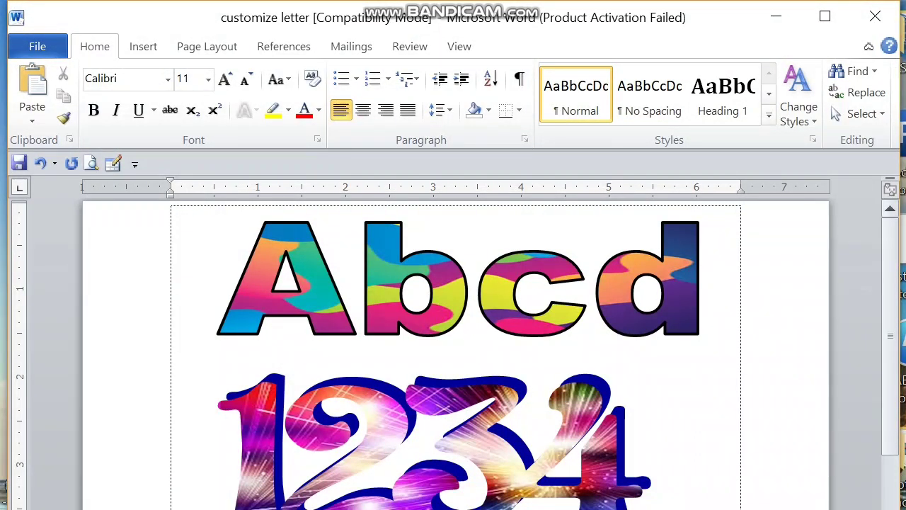
scroll(455, 354, "down", 2)
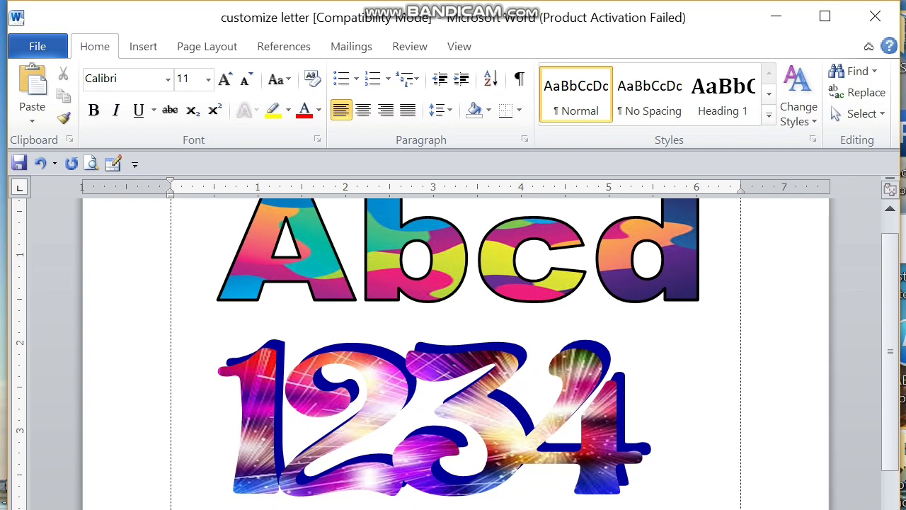
scroll(455, 354, "down", 1)
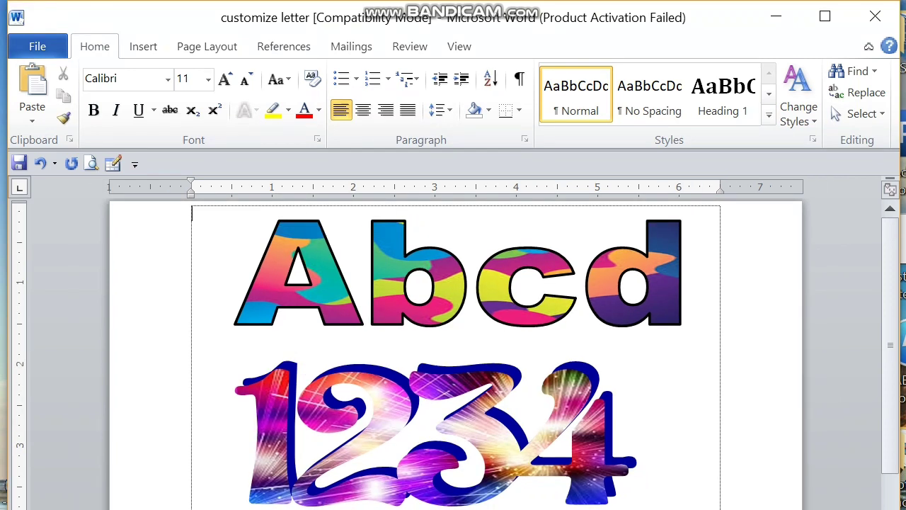
scroll(455, 354, "down", 1)
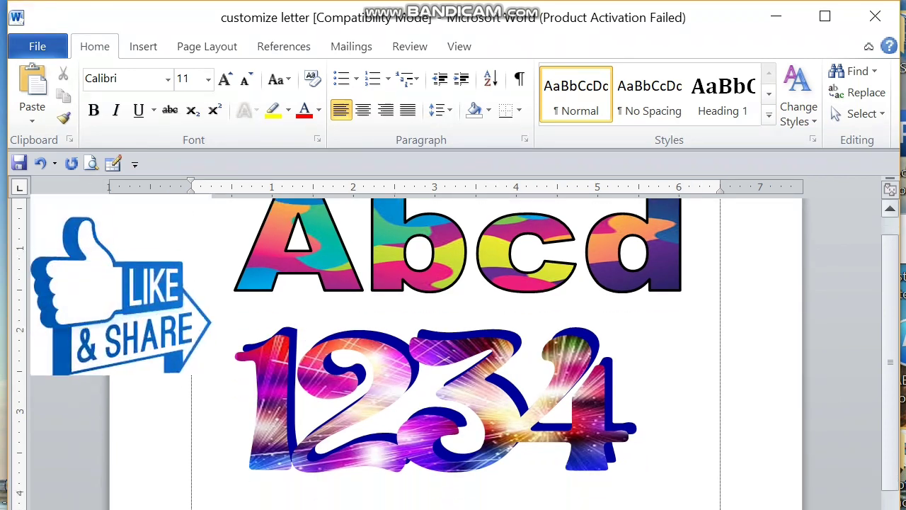